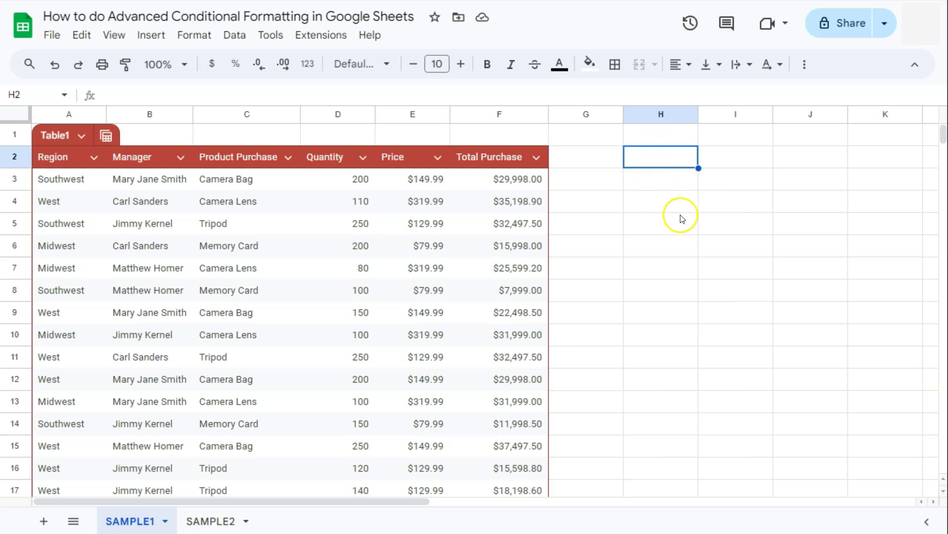
- Look over the SAMPLE2 sheet and the Total Purchase values F3:F26 in SAMPLE1
{"action": "left_click", "coordinate": [211, 521]}
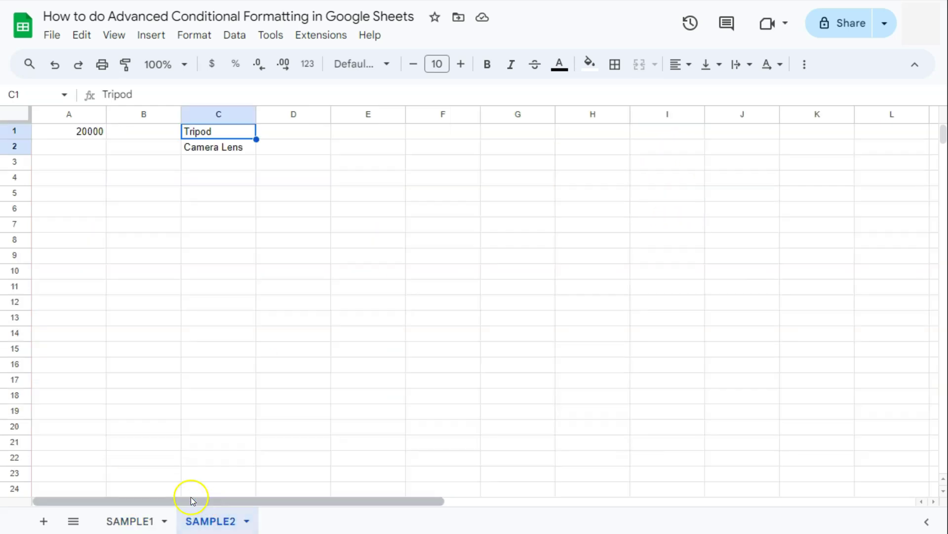
{"action": "left_click", "coordinate": [143, 523]}
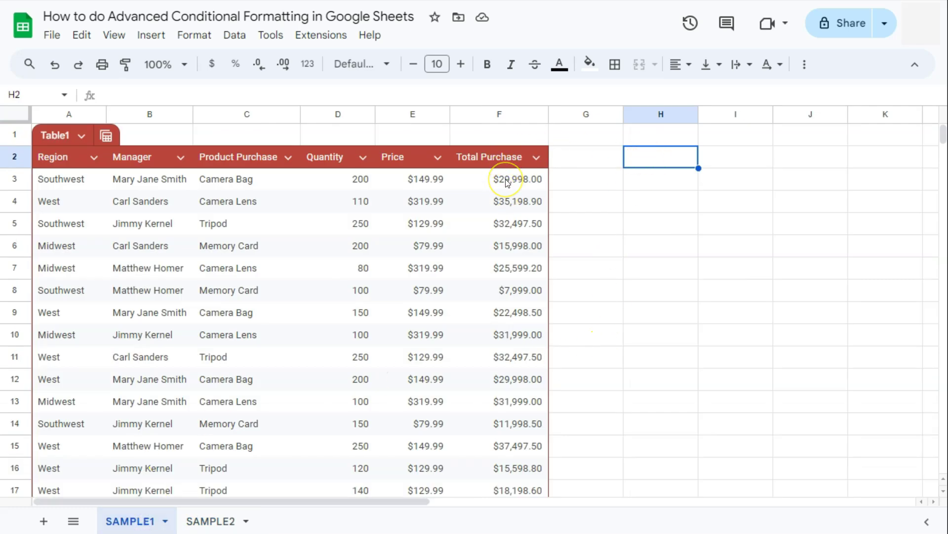
{"action": "left_click_drag", "start_coordinate": [506, 182], "coordinate": [508, 461]}
{"action": "scroll", "coordinate": [616, 383], "scroll_direction": "up", "scroll_amount": 5}
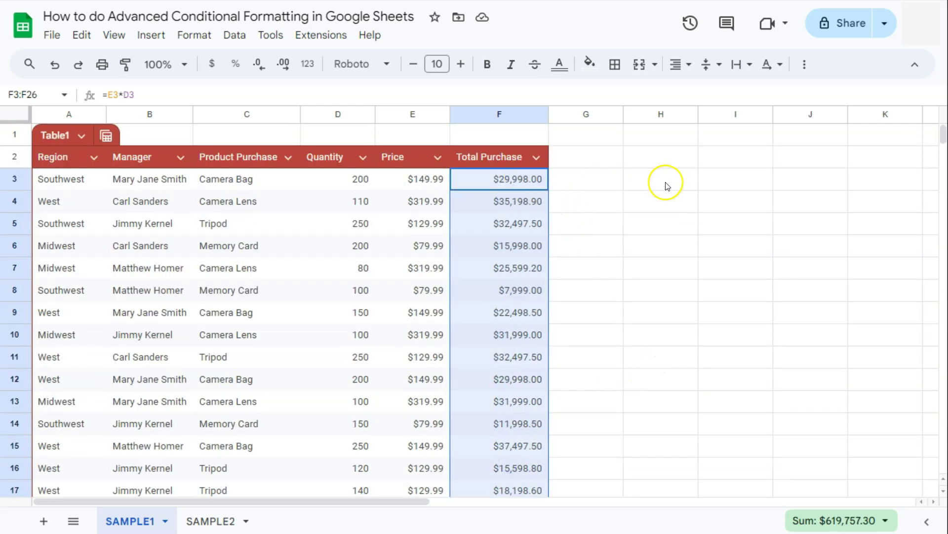
- Enter the formula =F3>=20000 in cell H3 to test the first Total Purchase value
{"action": "left_click", "coordinate": [646, 177]}
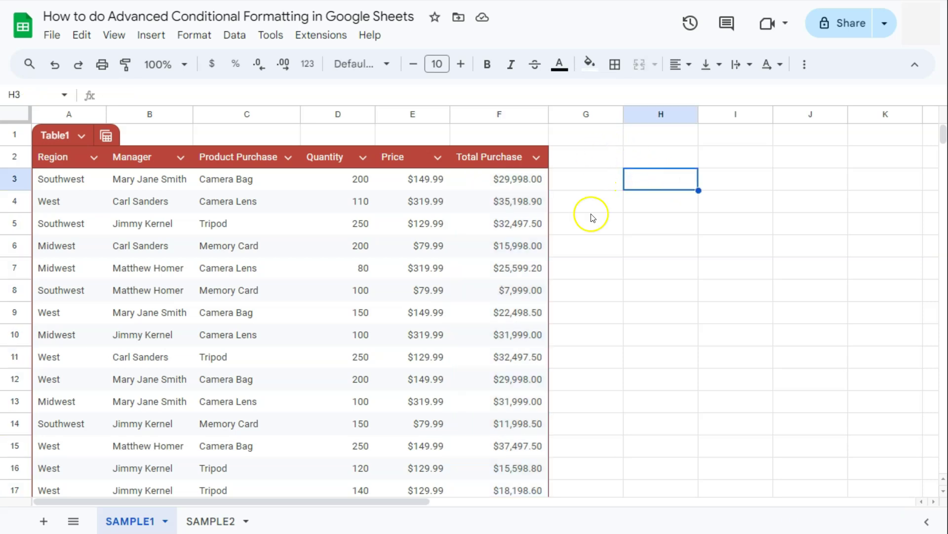
{"action": "left_click", "coordinate": [658, 186]}
{"action": "type", "text": "="}
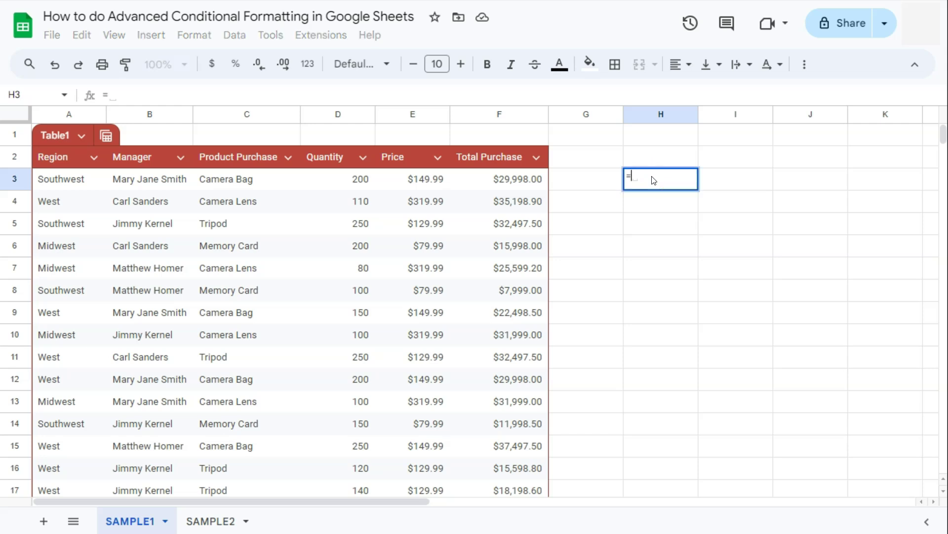
{"action": "left_click", "coordinate": [507, 183]}
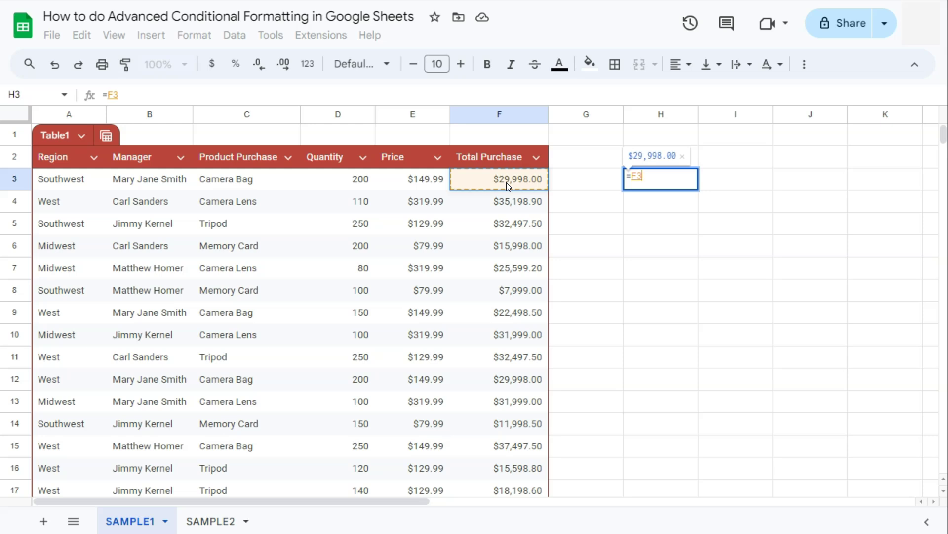
{"action": "type", "text": ">="}
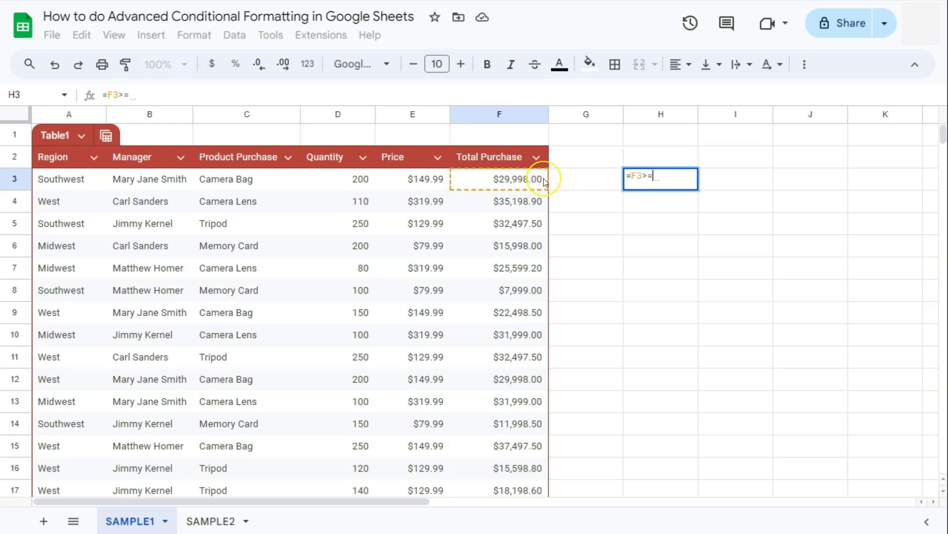
{"action": "type", "text": "20000"}
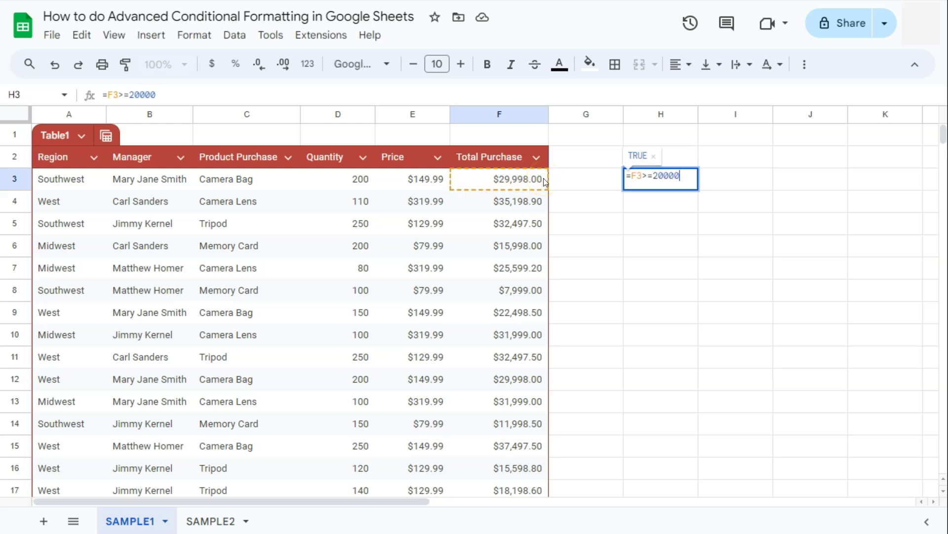
{"action": "key", "text": "Return"}
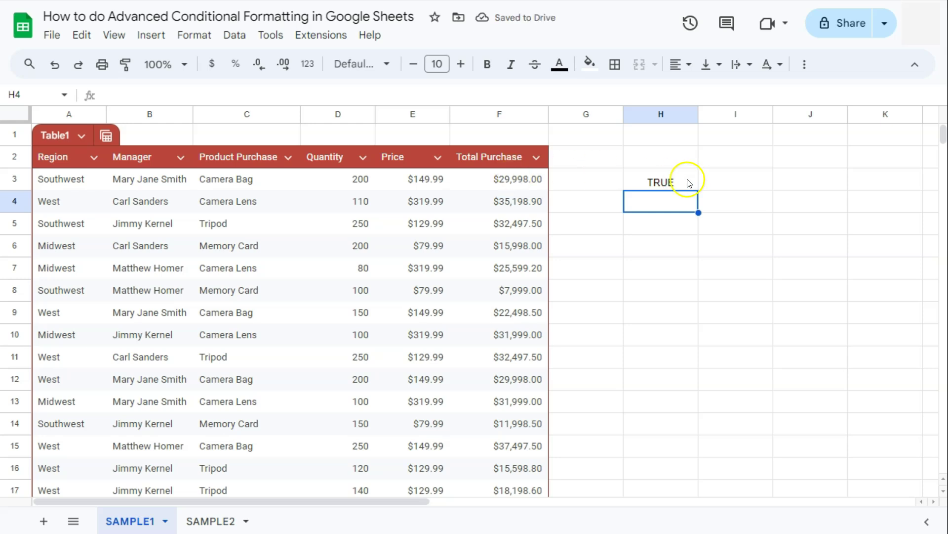
- Fill the H3 formula down to H26 and inspect the copied formula in H6
{"action": "left_click", "coordinate": [687, 181]}
{"action": "left_click_drag", "start_coordinate": [699, 190], "coordinate": [686, 319]}
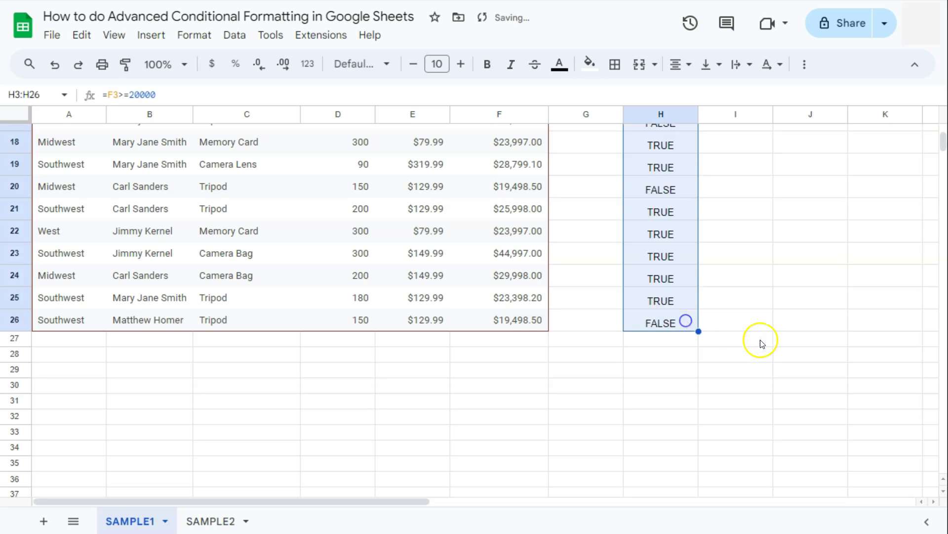
{"action": "scroll", "coordinate": [770, 340], "scroll_direction": "up", "scroll_amount": 5}
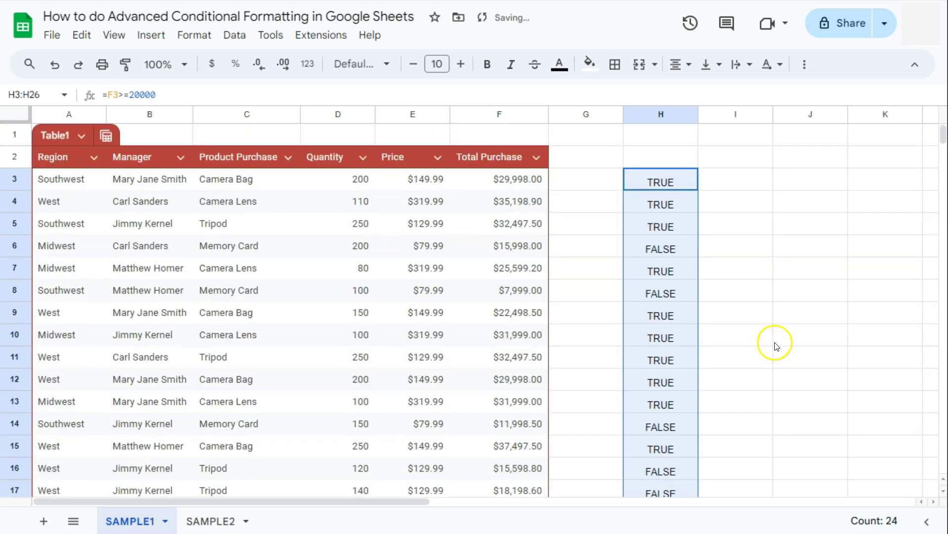
{"action": "left_click", "coordinate": [675, 247]}
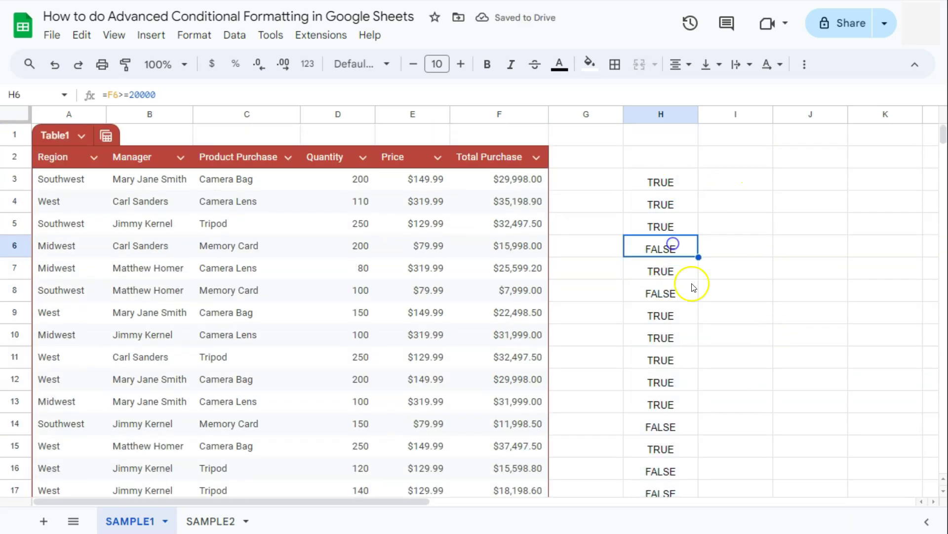
{"action": "left_click", "coordinate": [663, 184]}
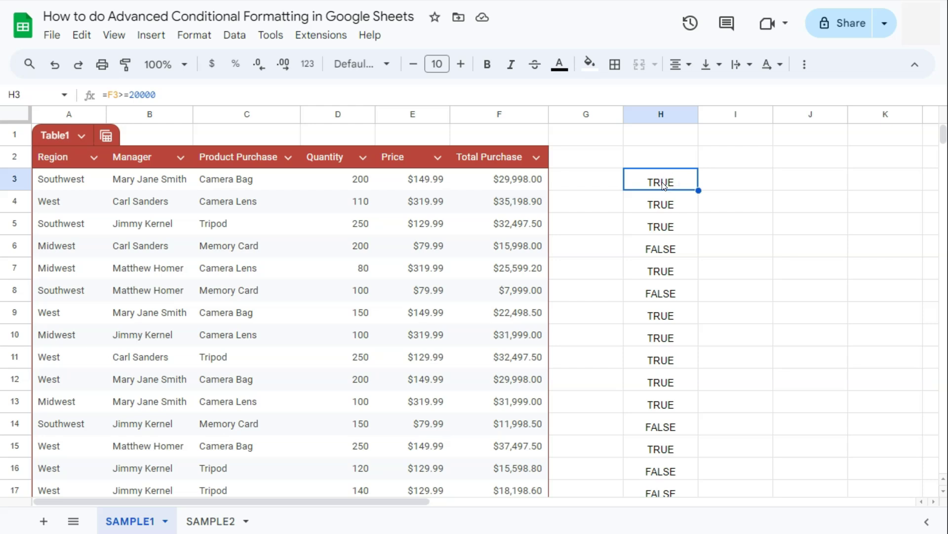
- Copy the formula text from H3 and open conditional formatting for the Total Purchase range F3:F26
{"action": "double_click", "coordinate": [662, 182]}
{"action": "left_click_drag", "start_coordinate": [682, 175], "coordinate": [627, 180]}
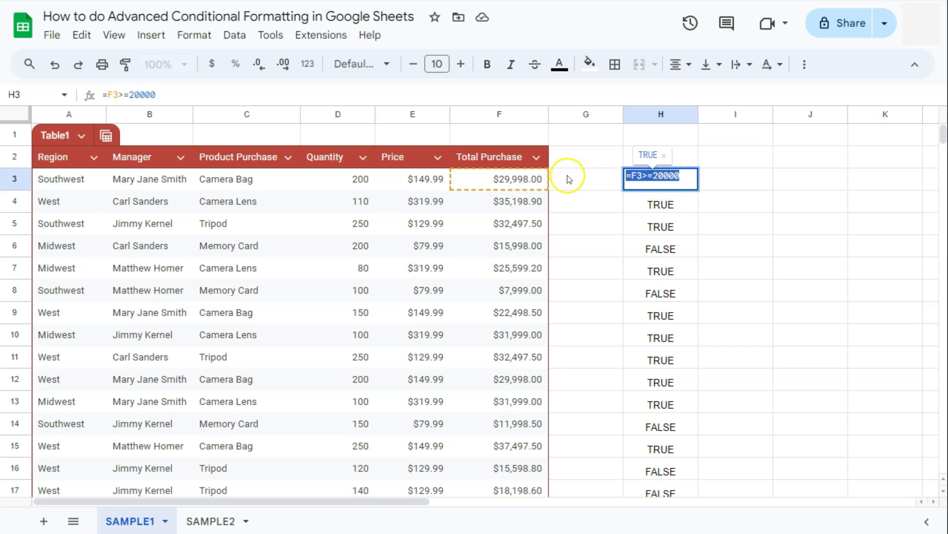
{"action": "left_click_drag", "start_coordinate": [531, 179], "coordinate": [532, 387]}
{"action": "scroll", "coordinate": [528, 298], "scroll_direction": "down", "scroll_amount": 4}
{"action": "scroll", "coordinate": [532, 387], "scroll_direction": "up", "scroll_amount": 5}
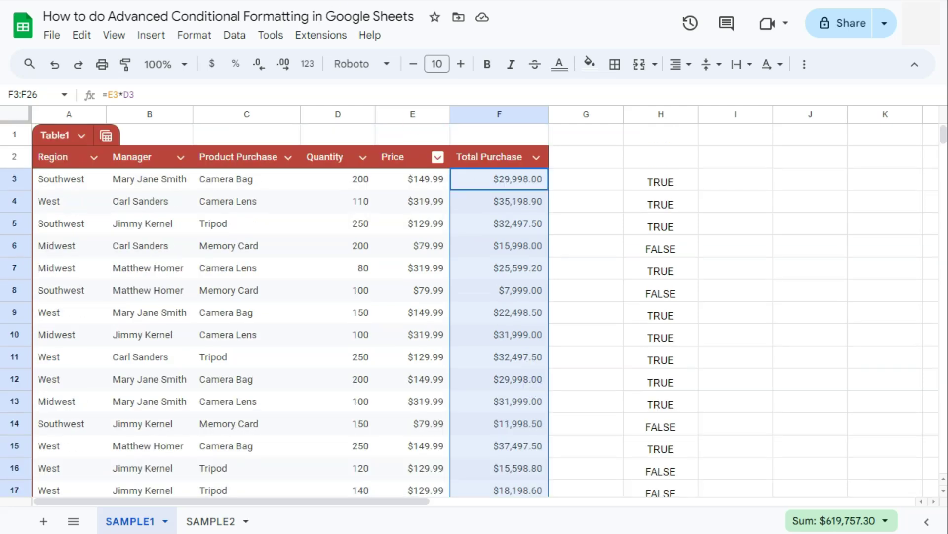
{"action": "left_click", "coordinate": [194, 36]}
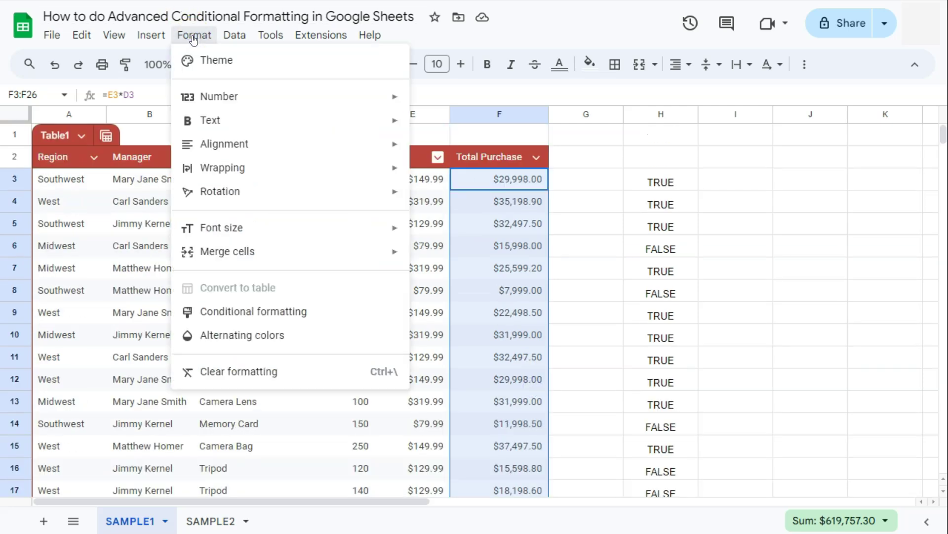
{"action": "left_click", "coordinate": [245, 311]}
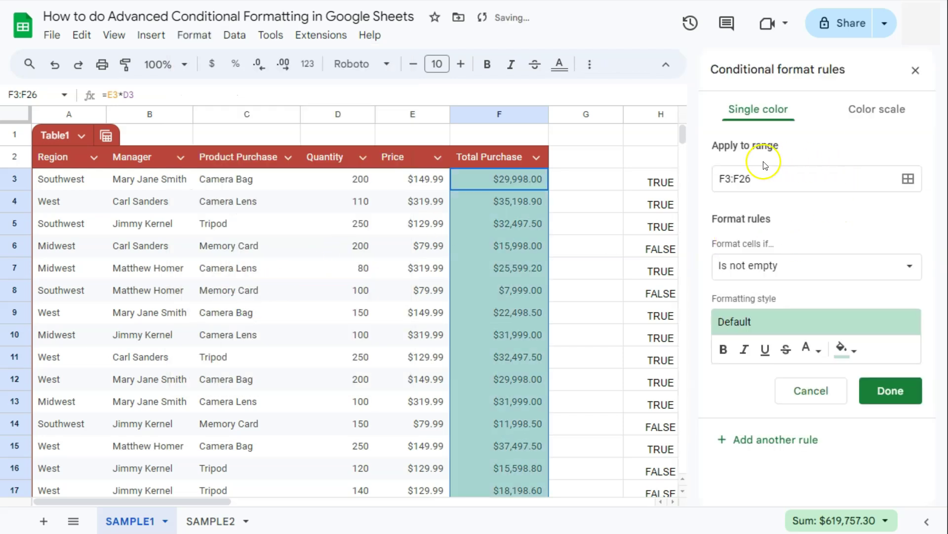
- Set the rule's condition to a custom formula of =F3>=20000
{"action": "left_click", "coordinate": [737, 271]}
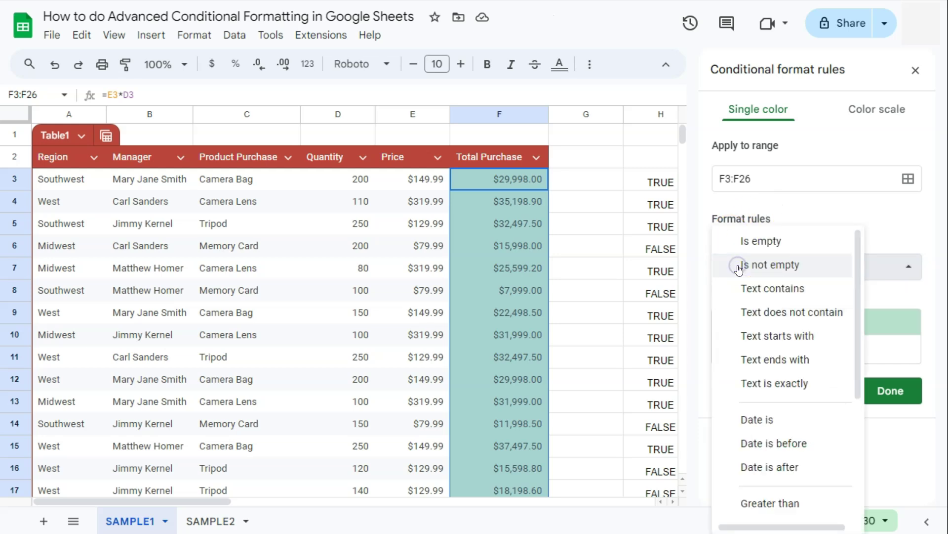
{"action": "scroll", "coordinate": [764, 402], "scroll_direction": "down", "scroll_amount": 5}
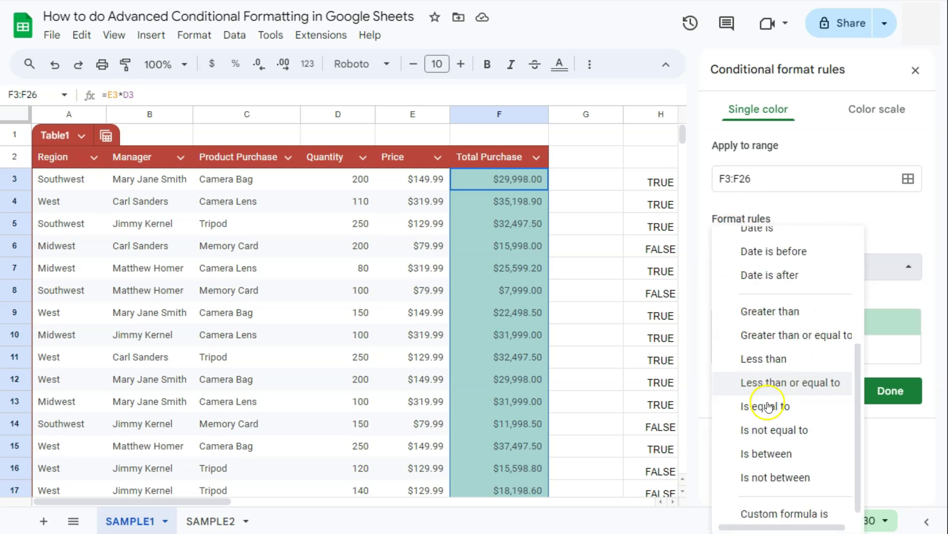
{"action": "left_click", "coordinate": [777, 505]}
{"action": "left_click", "coordinate": [758, 299]}
{"action": "type", "text": "=F3>=20000"}
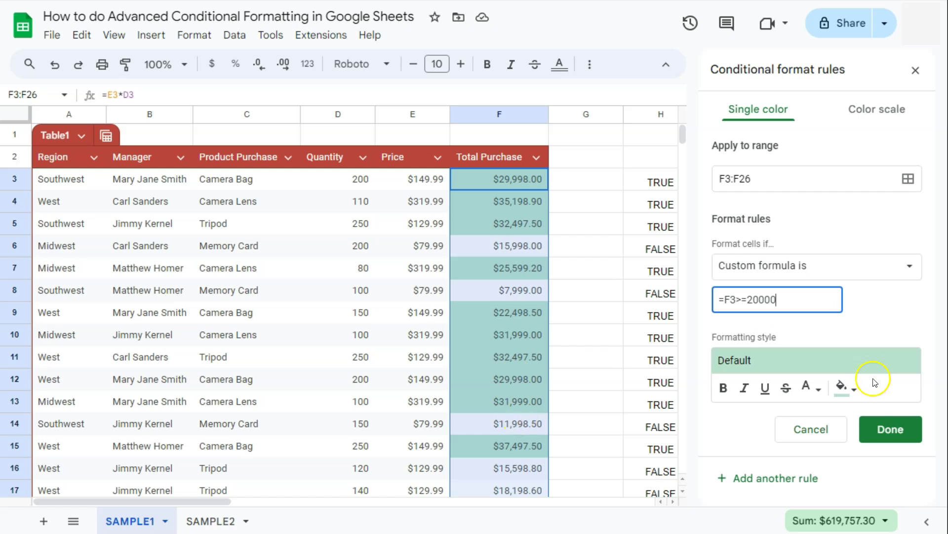
- Give the conditional format rule a light yellow fill, save it and close the rule settings
{"action": "left_click", "coordinate": [844, 387]}
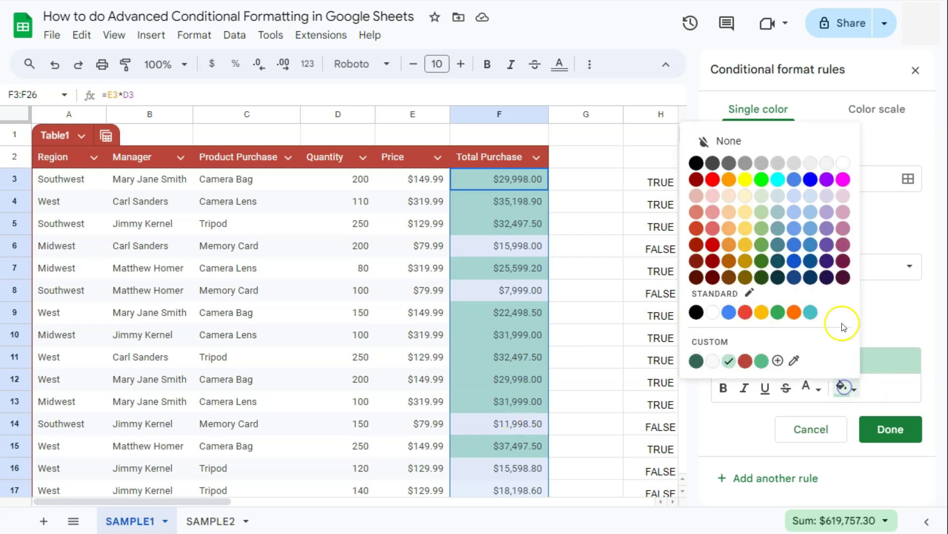
{"action": "left_click", "coordinate": [746, 211]}
{"action": "left_click", "coordinate": [898, 433]}
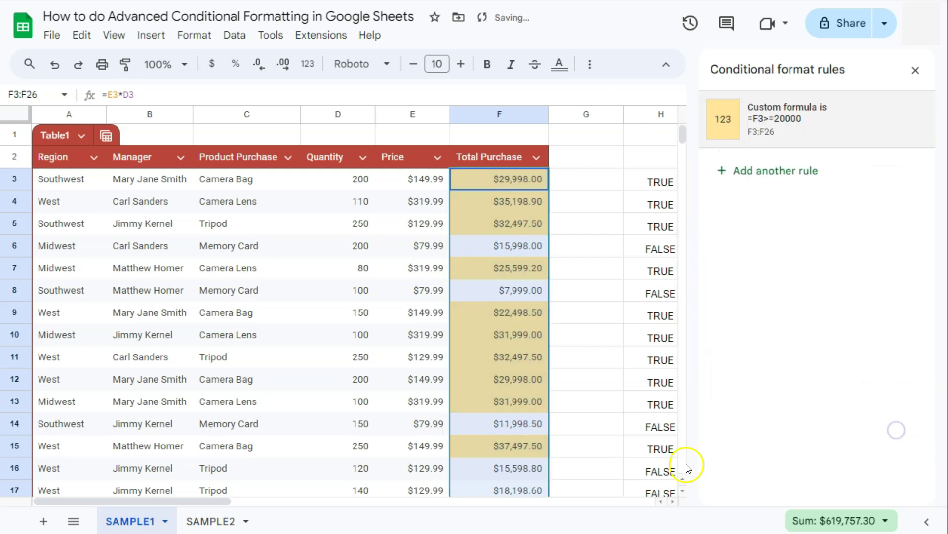
{"action": "left_click", "coordinate": [916, 70]}
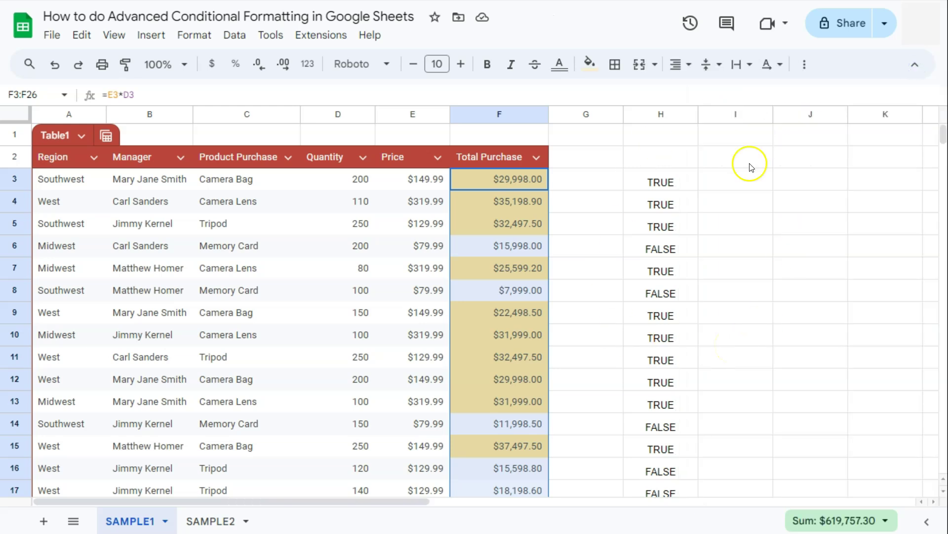
- Enter 20000 in H2 and replace the fixed number in H3's formula with that cell, making it =F3>=H2
{"action": "left_click", "coordinate": [665, 156]}
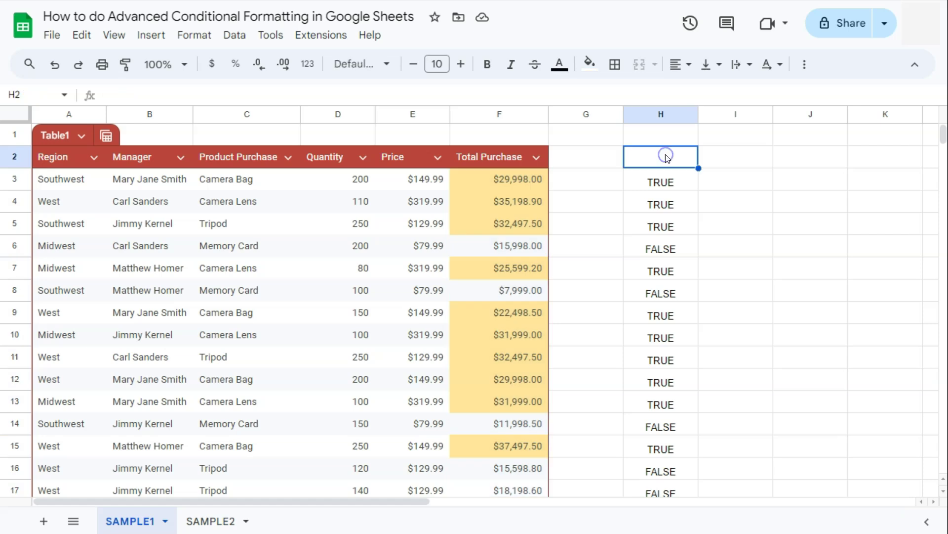
{"action": "type", "text": "20000"}
{"action": "left_click", "coordinate": [708, 241]}
{"action": "double_click", "coordinate": [657, 177]}
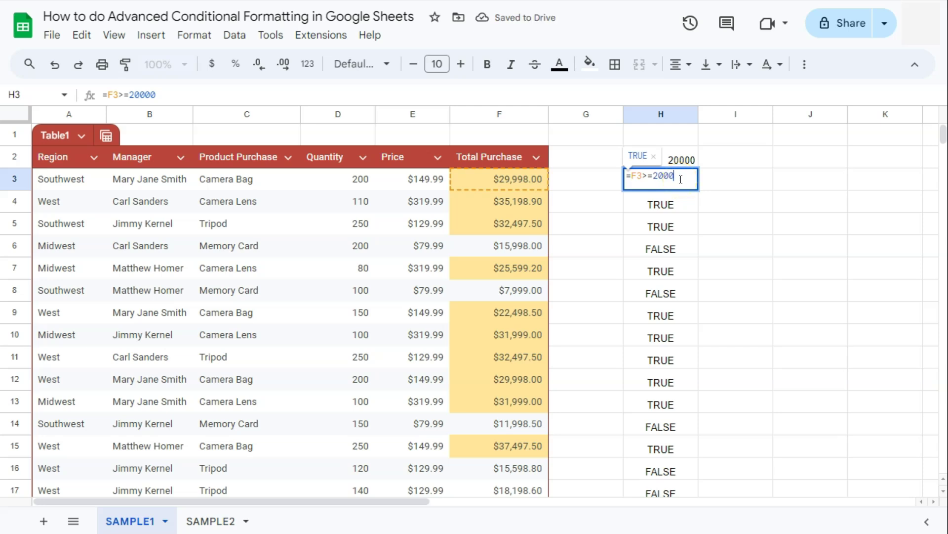
{"action": "key", "text": "BackSpace"}
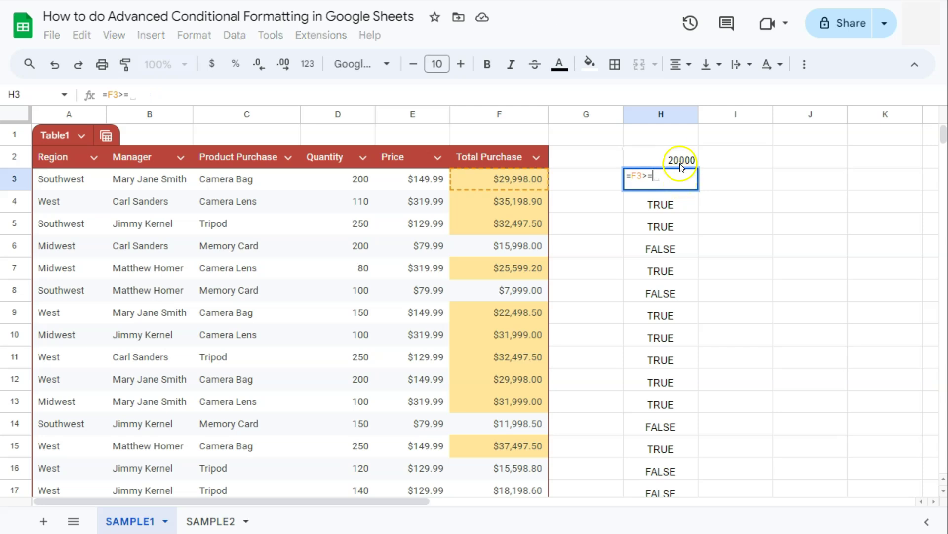
{"action": "left_click", "coordinate": [675, 158]}
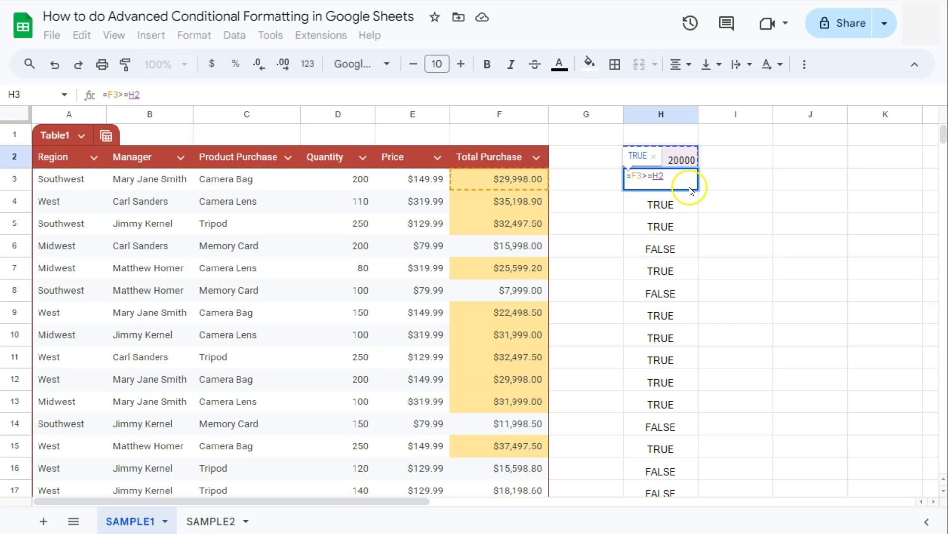
{"action": "key", "text": "Return"}
- Fill the =F3>=H2 formula from H3 down to H26 and inspect the copied reference in H4
{"action": "left_click", "coordinate": [706, 181]}
{"action": "left_click", "coordinate": [687, 182]}
{"action": "left_click_drag", "start_coordinate": [699, 191], "coordinate": [698, 451]}
{"action": "left_click", "coordinate": [739, 380]}
{"action": "scroll", "coordinate": [743, 384], "scroll_direction": "up", "scroll_amount": 5}
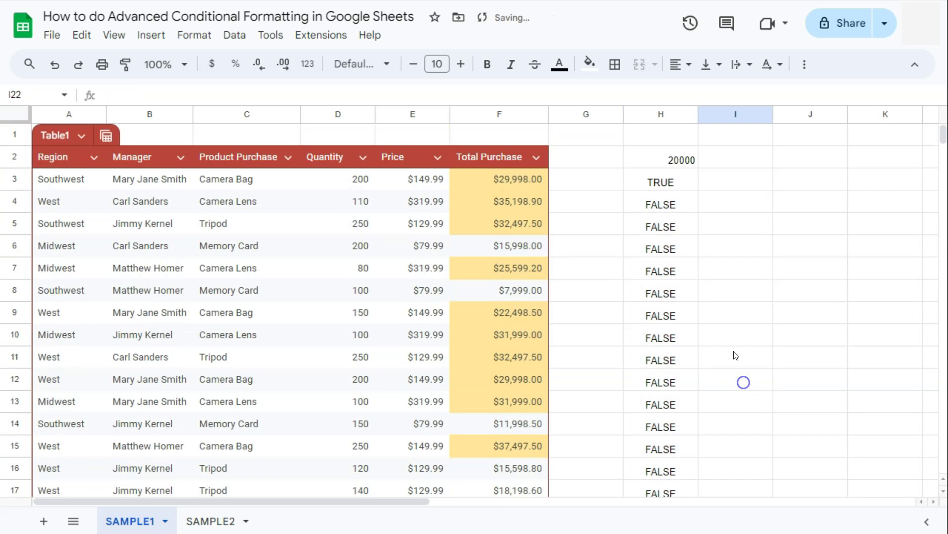
{"action": "scroll", "coordinate": [652, 326], "scroll_direction": "down", "scroll_amount": 4}
{"action": "scroll", "coordinate": [670, 366], "scroll_direction": "up", "scroll_amount": 4}
{"action": "double_click", "coordinate": [666, 197]}
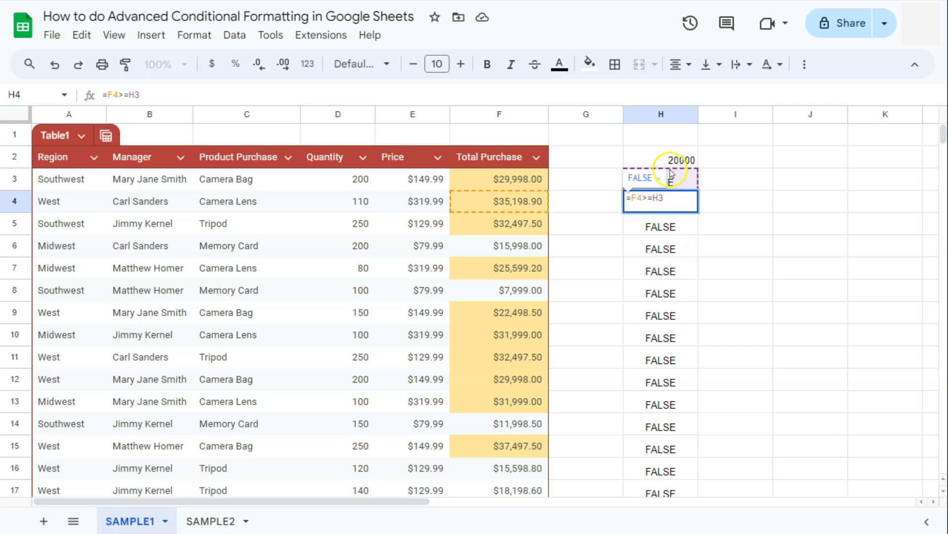
{"action": "left_click", "coordinate": [709, 175]}
- Make the H2 reference in H3's formula absolute, so it reads =F3>=$H$2
{"action": "left_click", "coordinate": [688, 178]}
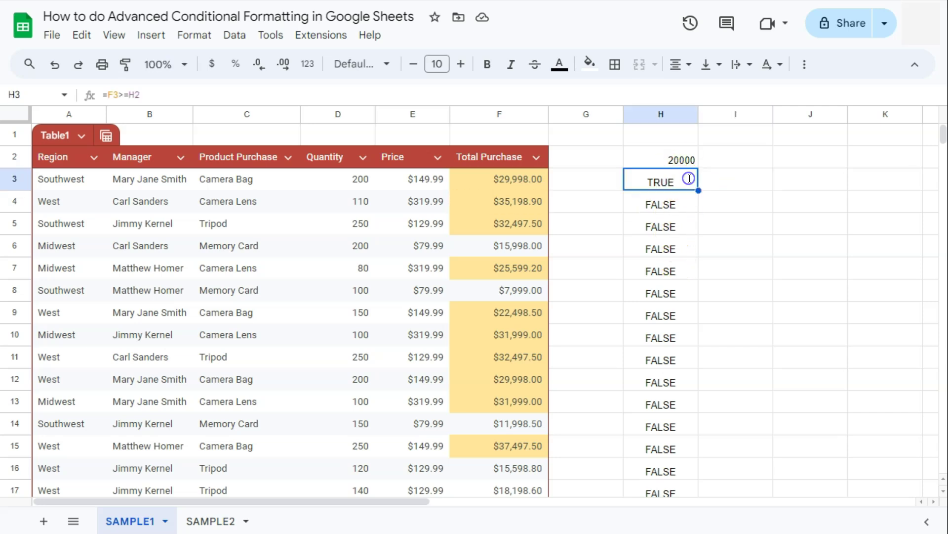
{"action": "double_click", "coordinate": [657, 175]}
{"action": "left_click", "coordinate": [656, 175]}
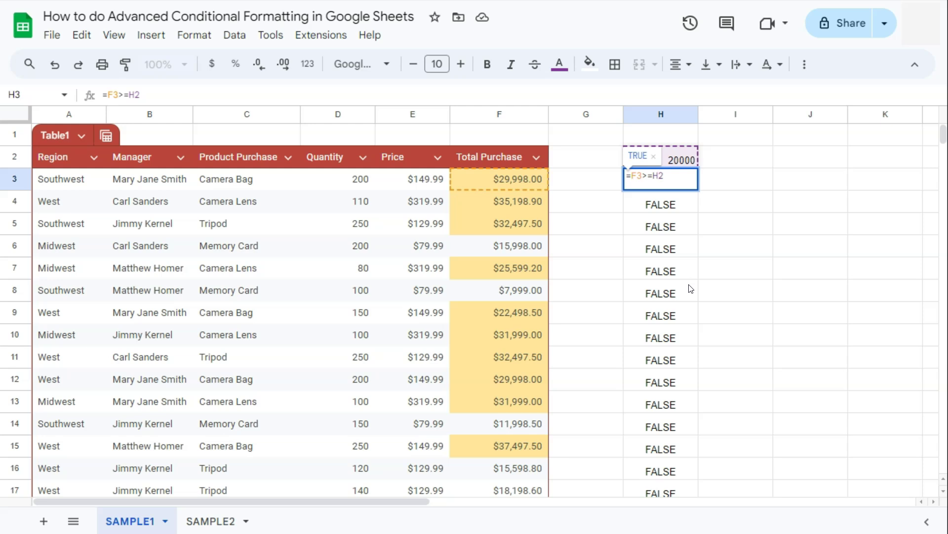
{"action": "key", "text": "F4"}
{"action": "key", "text": "Return"}
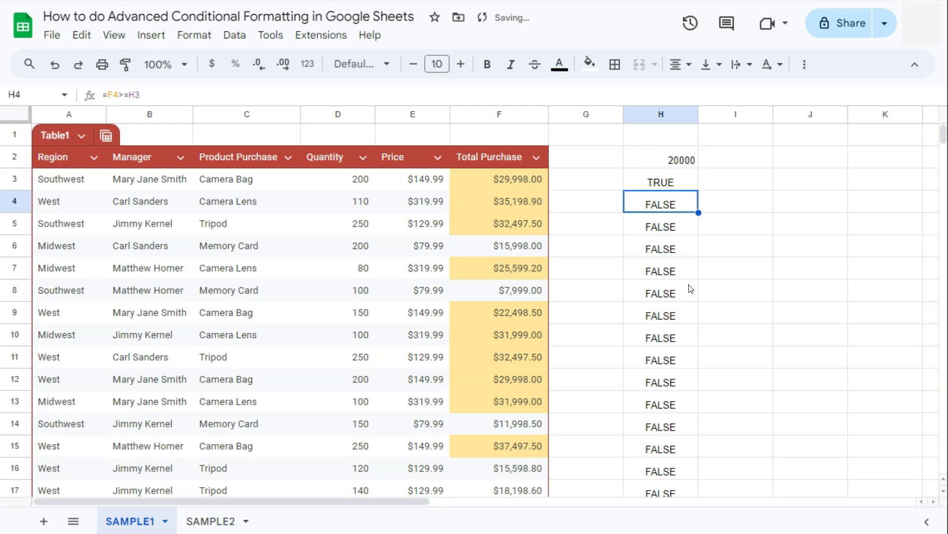
- Fill the H3 formula with the absolute reference down to H26
{"action": "left_click", "coordinate": [687, 186]}
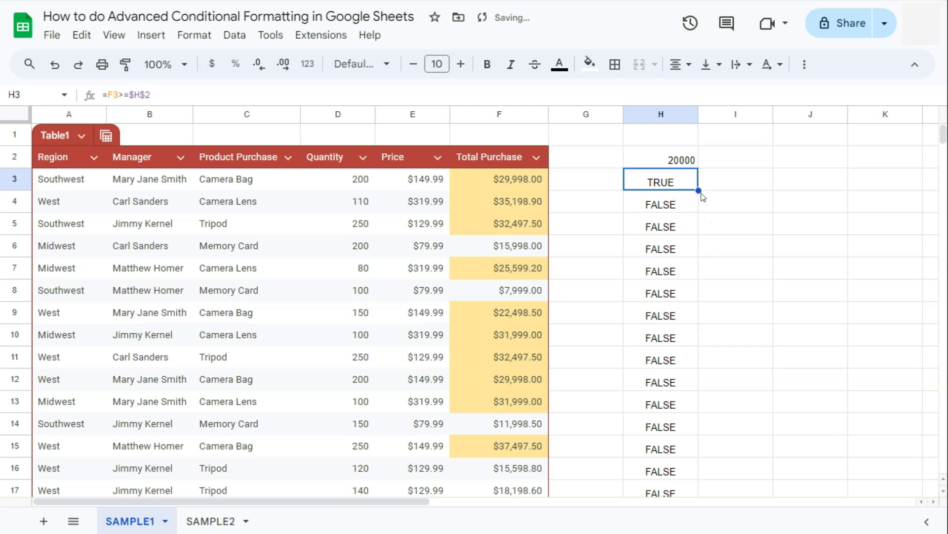
{"action": "scroll", "coordinate": [698, 322], "scroll_direction": "down", "scroll_amount": 5}
{"action": "left_click_drag", "start_coordinate": [699, 322], "coordinate": [699, 393]}
{"action": "scroll", "coordinate": [766, 391], "scroll_direction": "up", "scroll_amount": 5}
{"action": "scroll", "coordinate": [766, 391], "scroll_direction": "up", "scroll_amount": 2}
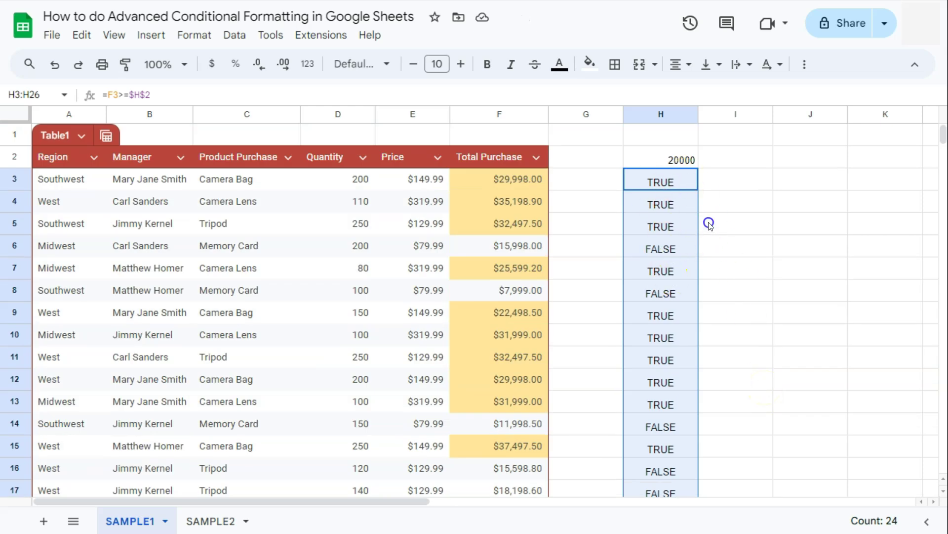
- Copy the formula text from H3 and start a conditional formatting rule applied to F3:F26
{"action": "left_click", "coordinate": [673, 180]}
{"action": "double_click", "coordinate": [685, 182]}
{"action": "left_click_drag", "start_coordinate": [685, 182], "coordinate": [625, 177]}
{"action": "left_click", "coordinate": [191, 35]}
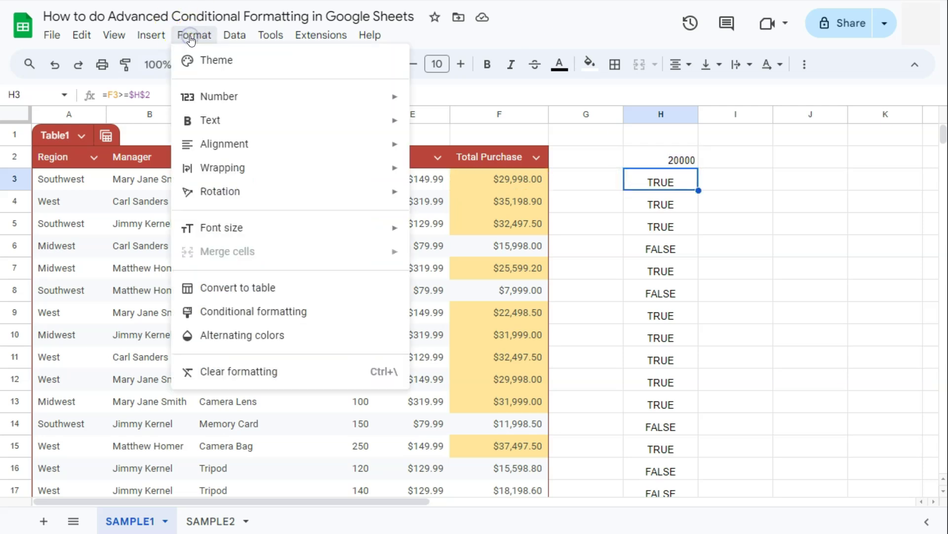
{"action": "left_click", "coordinate": [253, 311]}
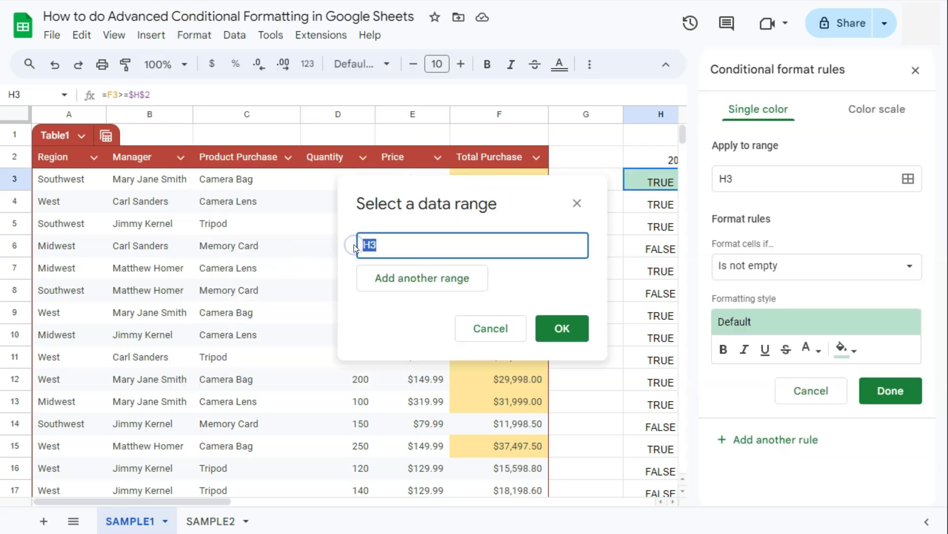
{"action": "key", "text": "BackSpace"}
{"action": "left_click_drag", "start_coordinate": [501, 179], "coordinate": [505, 389]}
{"action": "scroll", "coordinate": [502, 312], "scroll_direction": "down", "scroll_amount": 4}
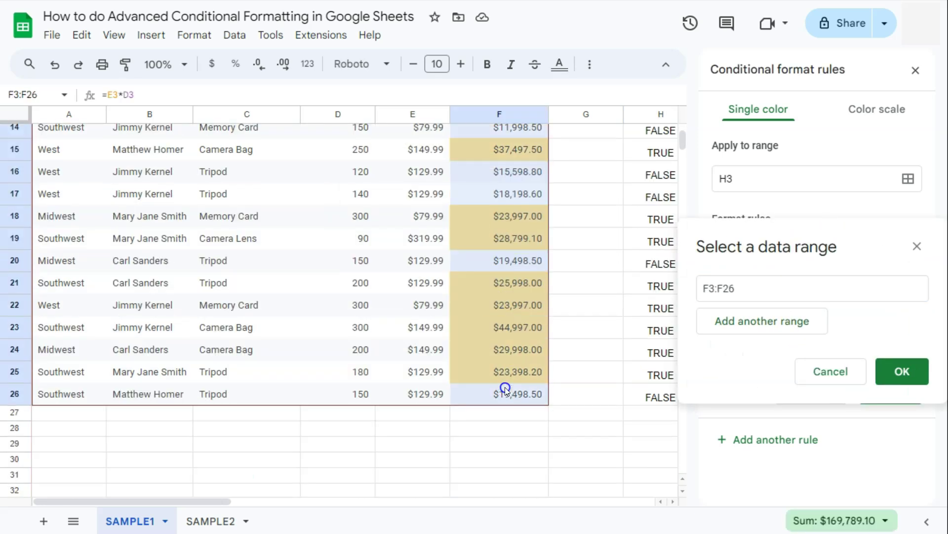
{"action": "left_click", "coordinate": [902, 371]}
- Set the rule's condition to the custom formula =F3>=$H$2, keep the default green style, and save it
{"action": "left_click", "coordinate": [759, 266]}
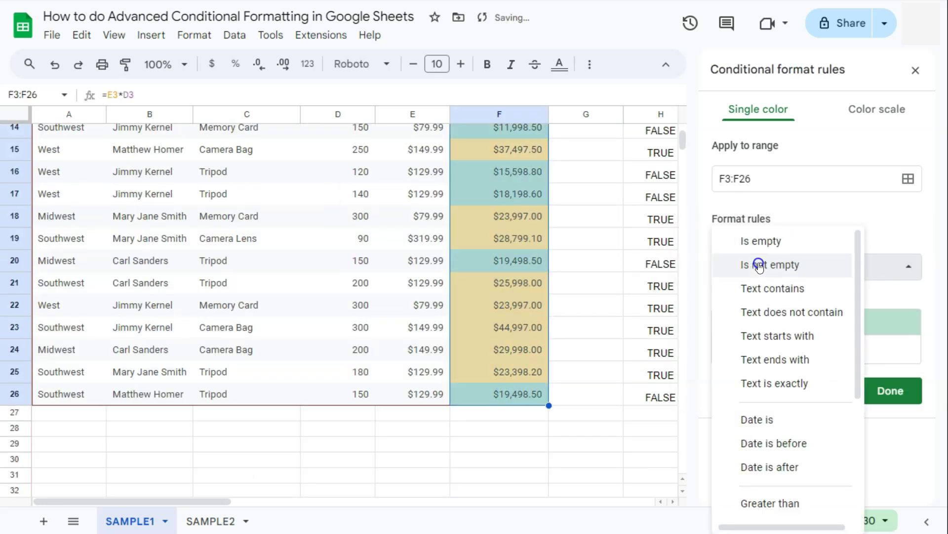
{"action": "scroll", "coordinate": [753, 410], "scroll_direction": "down", "scroll_amount": 4}
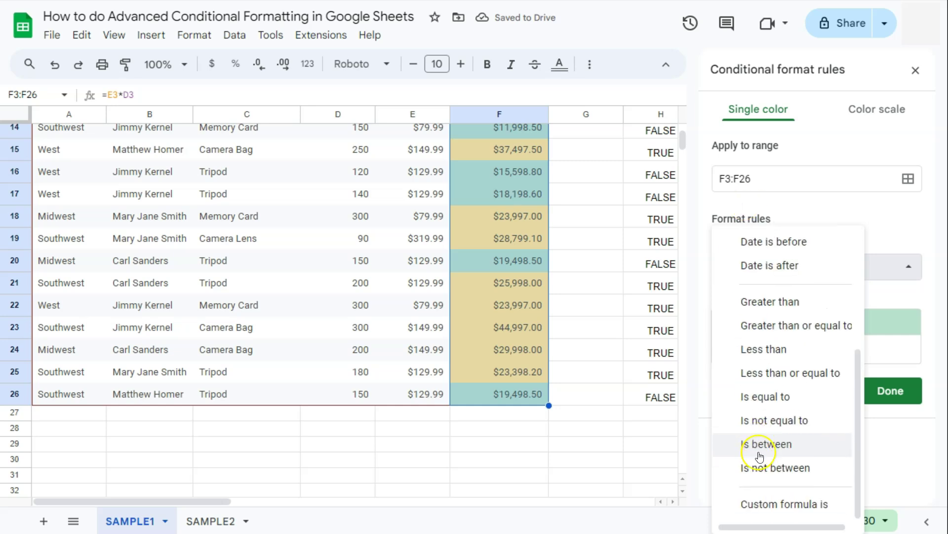
{"action": "left_click", "coordinate": [772, 505]}
{"action": "left_click", "coordinate": [754, 298]}
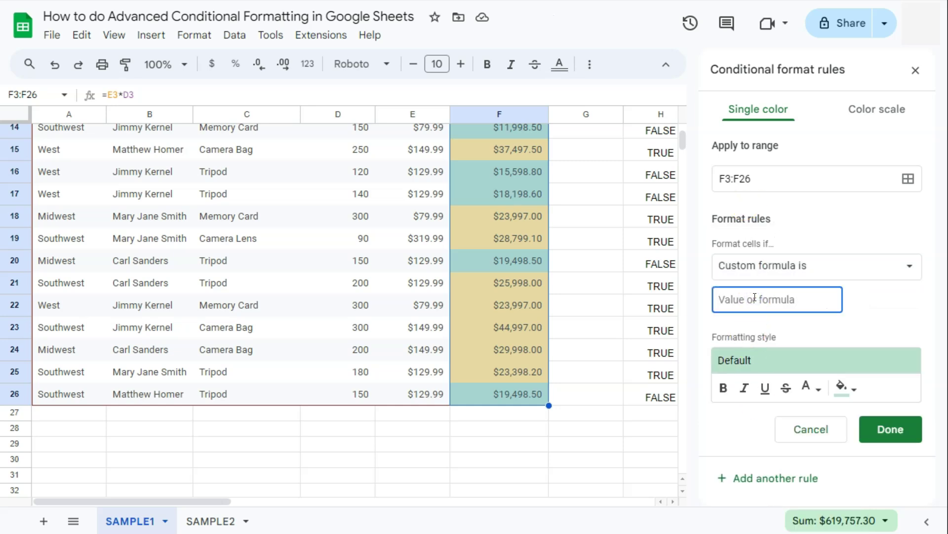
{"action": "key", "text": "ctrl+v"}
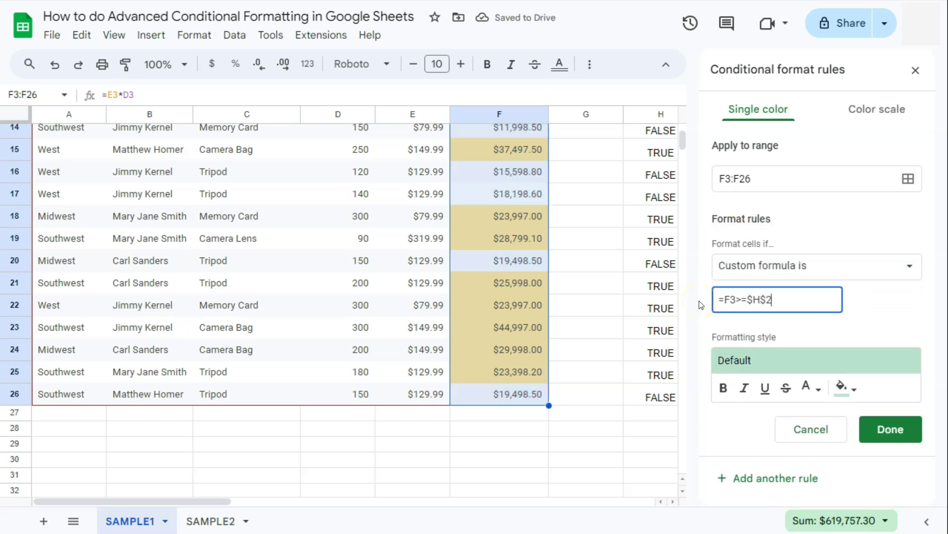
{"action": "left_click", "coordinate": [884, 429]}
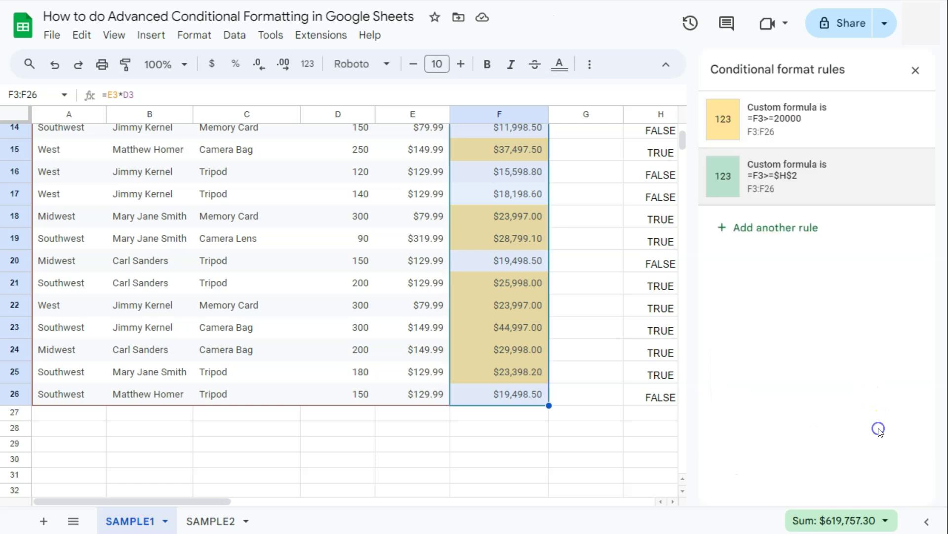
- Delete the fixed-number rule =F3>=20000 and review the remaining Total Purchase highlighting and the SAMPLE2 sheet
{"action": "left_click", "coordinate": [893, 120]}
{"action": "scroll", "coordinate": [562, 318], "scroll_direction": "up", "scroll_amount": 6}
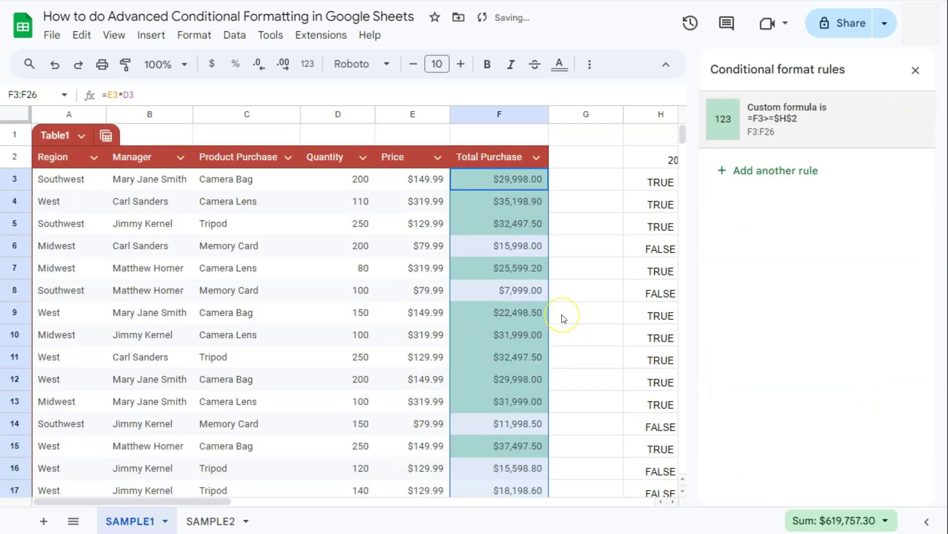
{"action": "scroll", "coordinate": [562, 317], "scroll_direction": "down", "scroll_amount": 5}
{"action": "scroll", "coordinate": [562, 318], "scroll_direction": "up", "scroll_amount": 5}
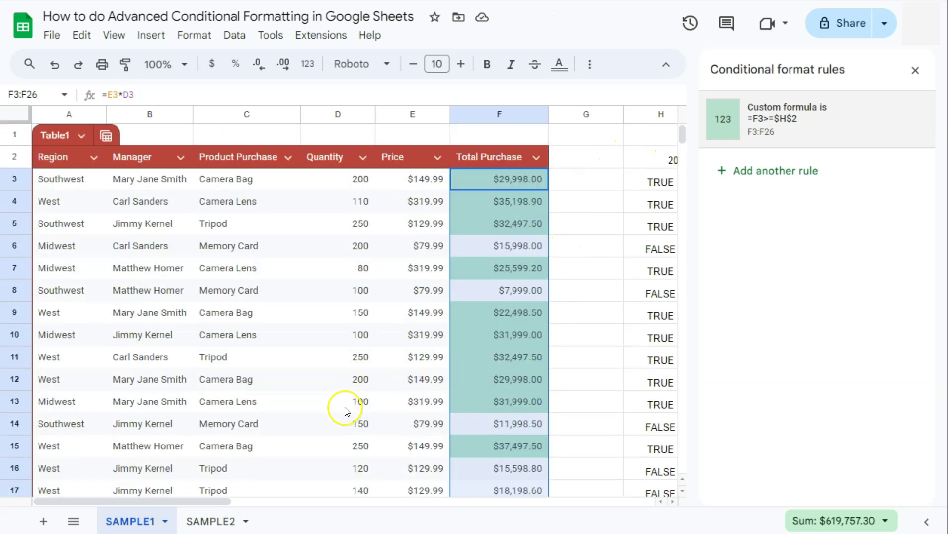
{"action": "left_click_drag", "start_coordinate": [225, 501], "coordinate": [243, 501]}
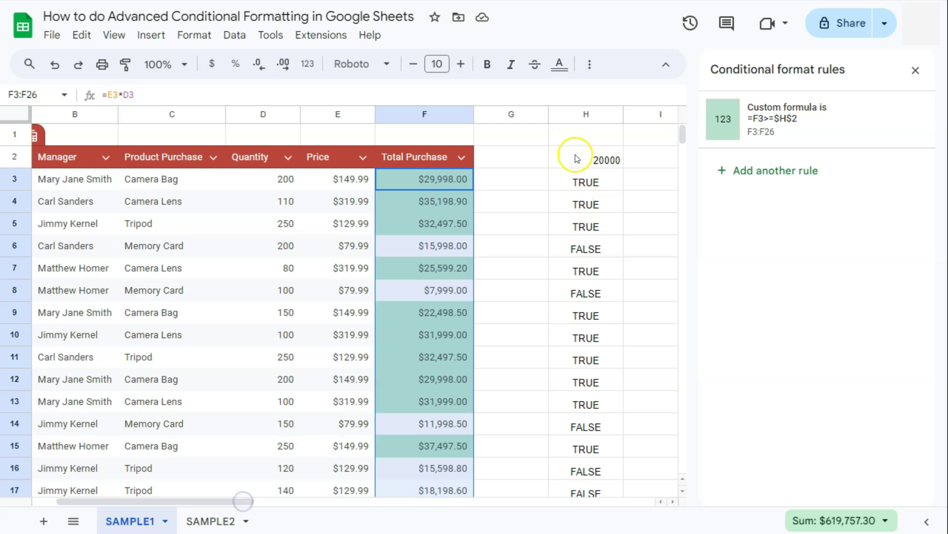
{"action": "left_click", "coordinate": [210, 520]}
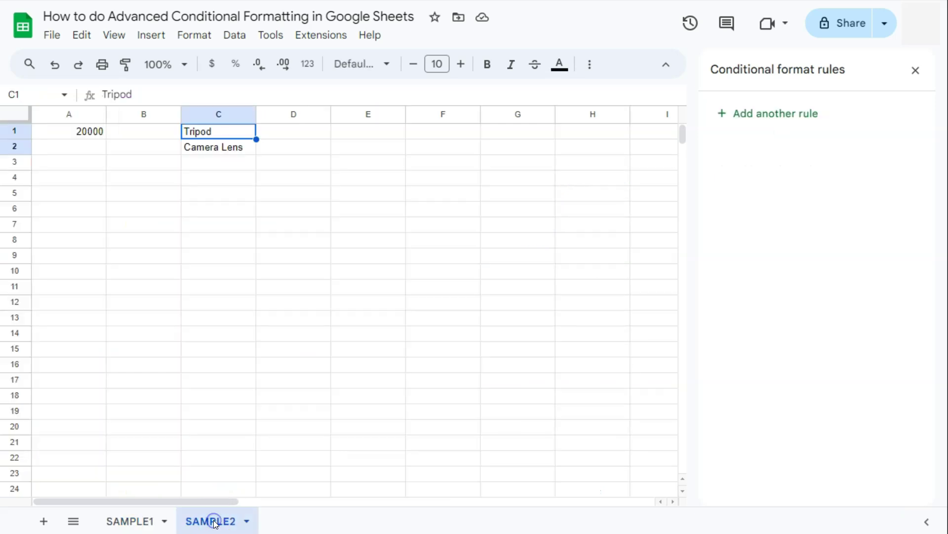
{"action": "left_click", "coordinate": [129, 521]}
- On SAMPLE1, clear H2 and the test formulas below it in column H, and remove the =F3>=$H$2 rule
{"action": "left_click", "coordinate": [588, 163]}
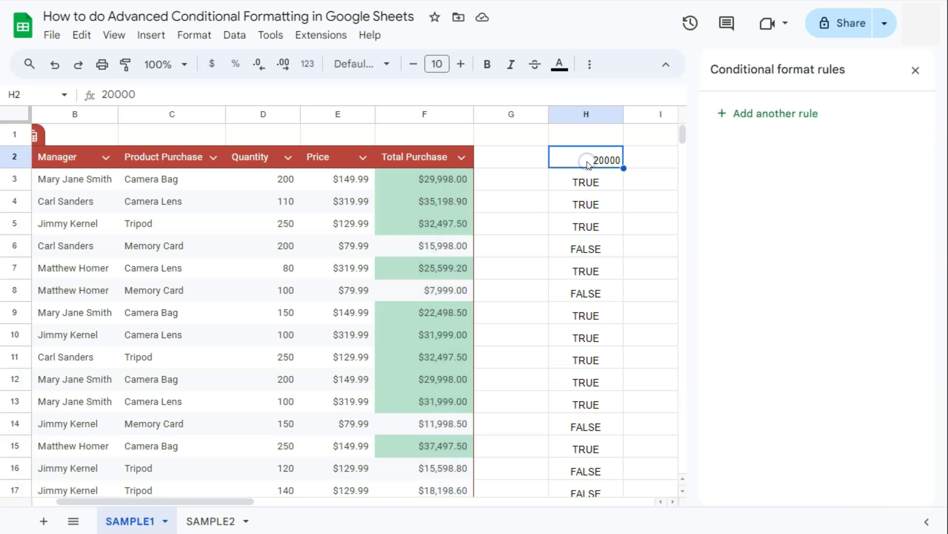
{"action": "key", "text": "Delete"}
{"action": "left_click", "coordinate": [916, 69]}
{"action": "left_click", "coordinate": [588, 185]}
{"action": "key", "text": "ctrl+shift+Down"}
{"action": "key", "text": "Delete"}
{"action": "left_click", "coordinate": [588, 192]}
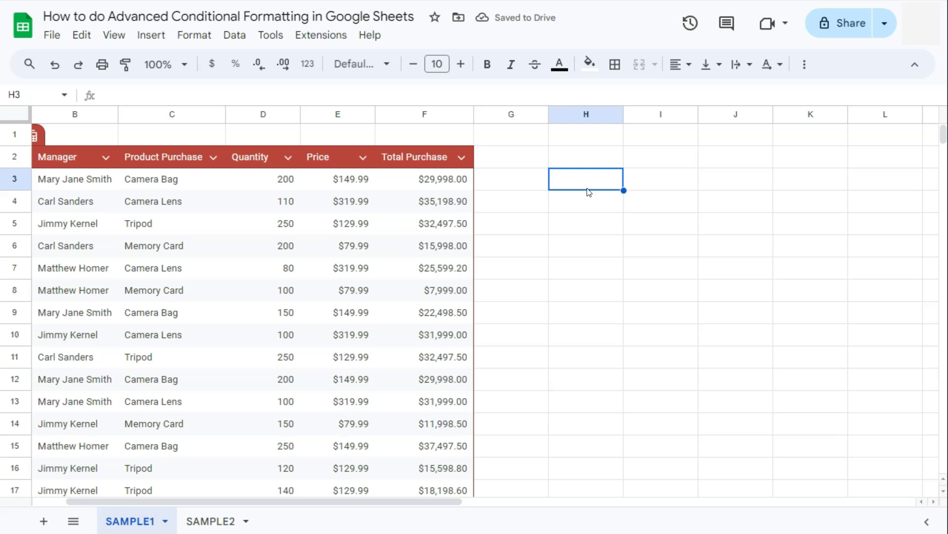
- Enter a formula in H3 comparing F3 with cell A1 of the other sheet: =F3>=SAMPLE2!A1
{"action": "type", "text": "="}
{"action": "left_click", "coordinate": [439, 178]}
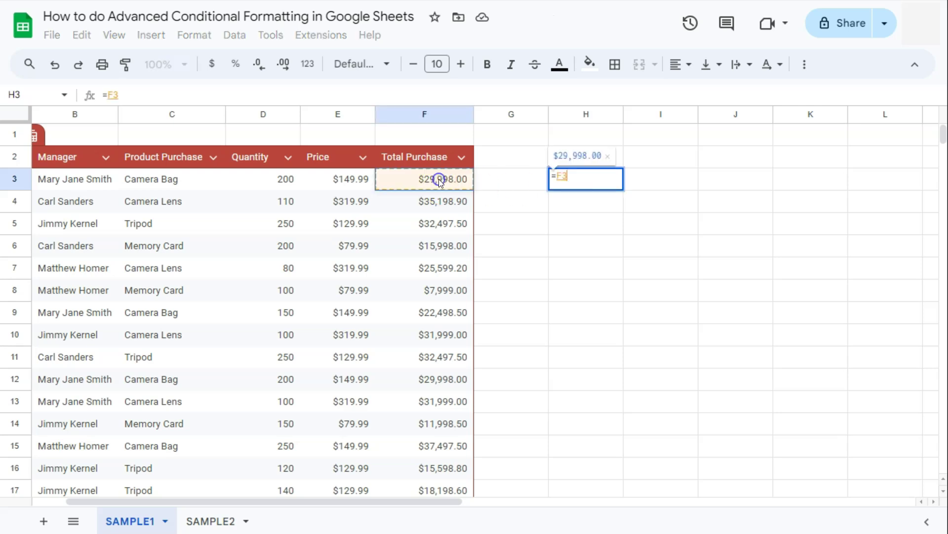
{"action": "type", "text": ">="}
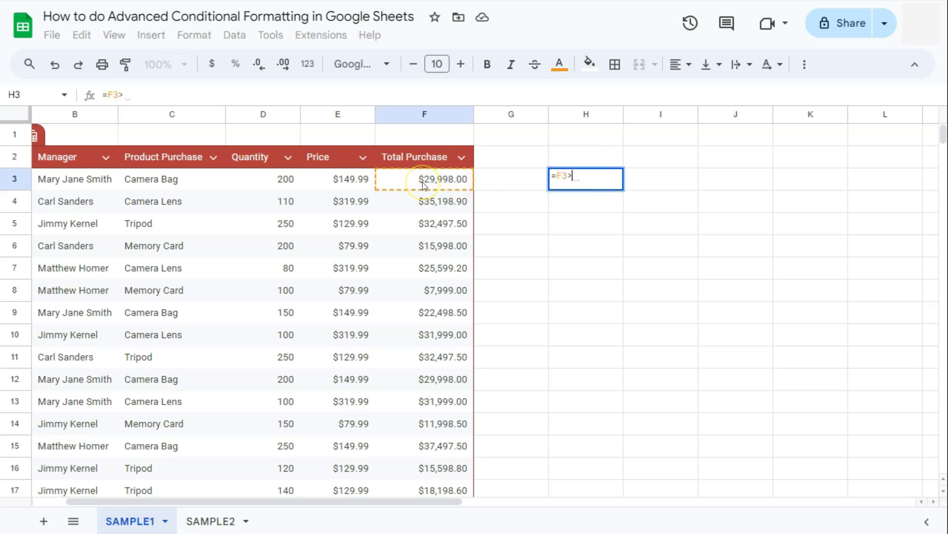
{"action": "left_click", "coordinate": [205, 518]}
{"action": "left_click", "coordinate": [75, 132]}
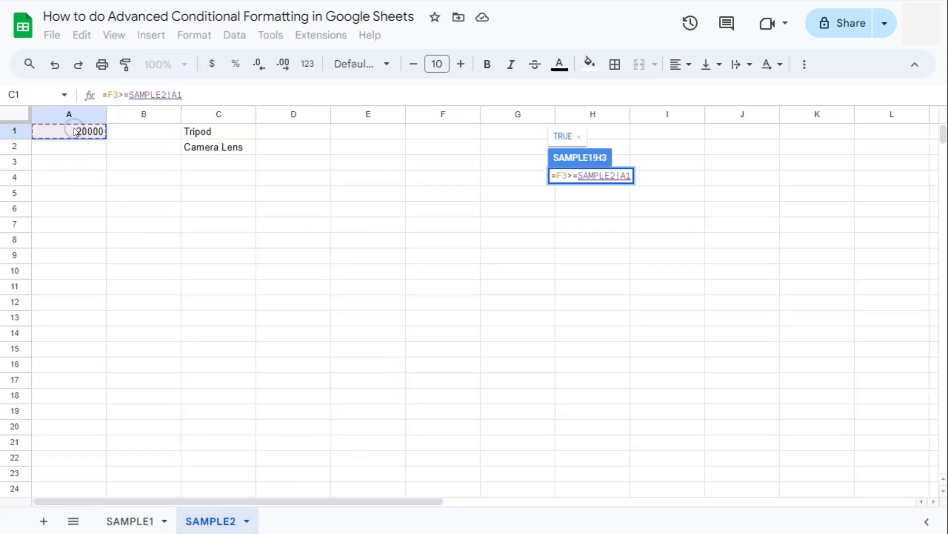
{"action": "key", "text": "Return"}
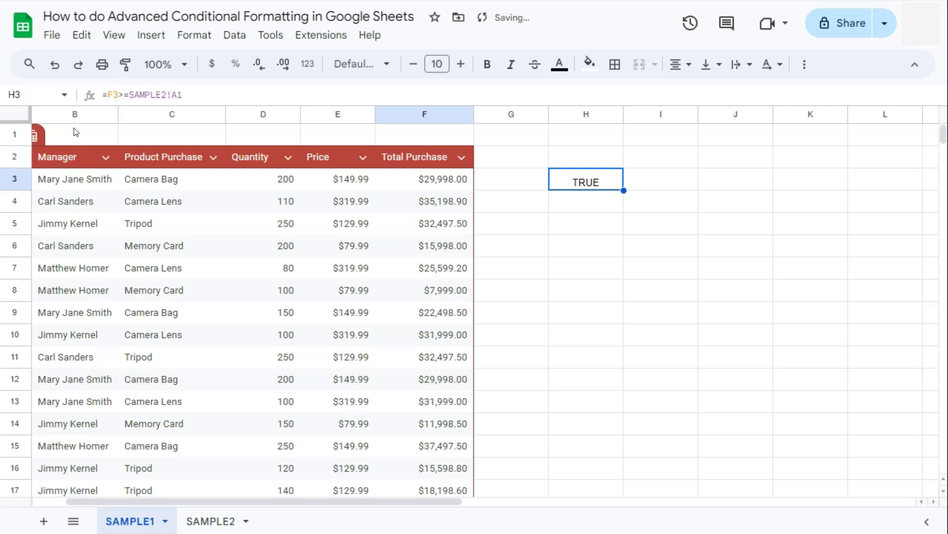
- Copy the formula text from H3 and start a conditional formatting rule for the Total Purchase values in F3:F26
{"action": "left_click", "coordinate": [584, 179]}
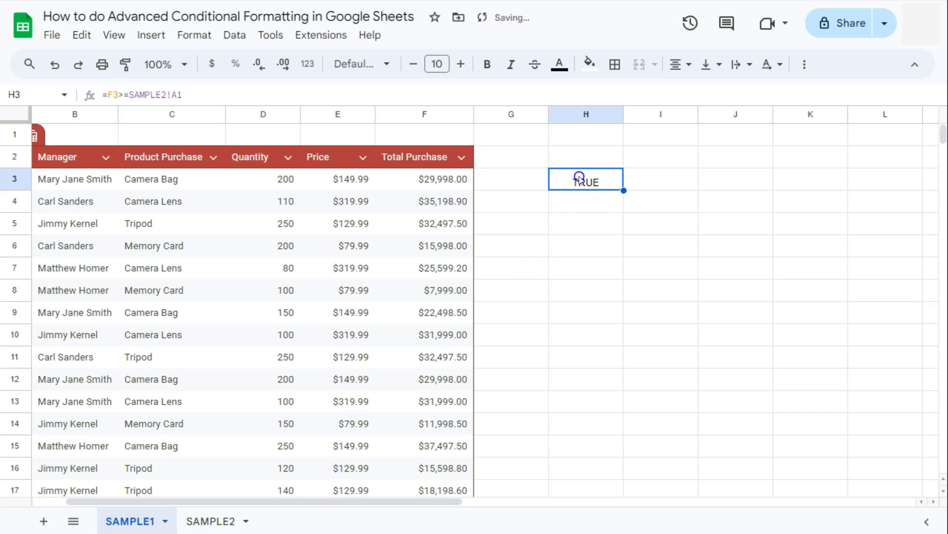
{"action": "double_click", "coordinate": [584, 179]}
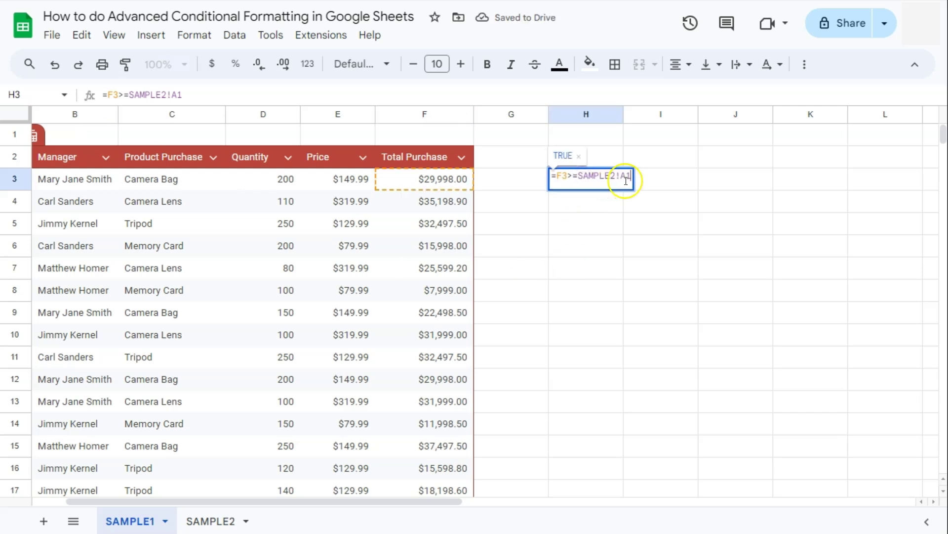
{"action": "left_click_drag", "start_coordinate": [434, 179], "coordinate": [444, 466]}
{"action": "scroll", "coordinate": [446, 369], "scroll_direction": "down", "scroll_amount": 2}
{"action": "scroll", "coordinate": [447, 425], "scroll_direction": "down", "scroll_amount": 3}
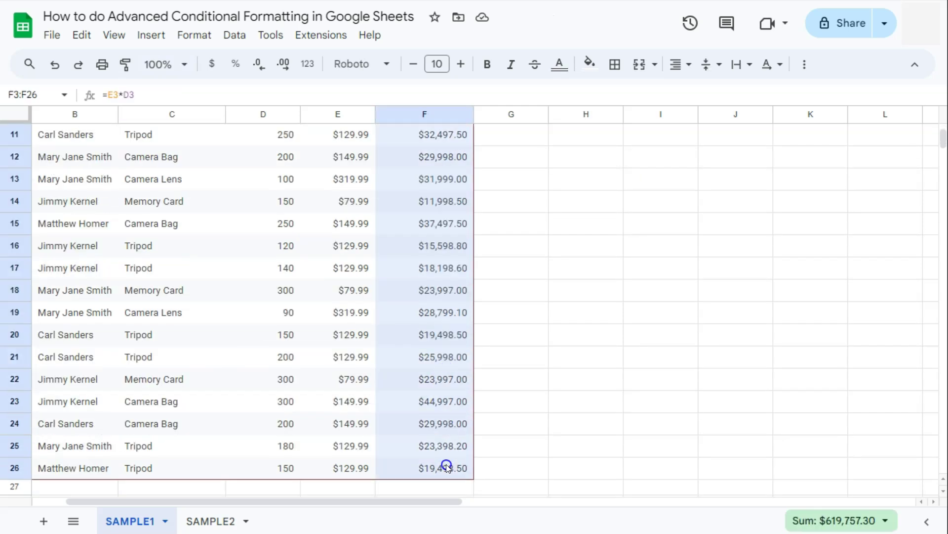
{"action": "scroll", "coordinate": [517, 375], "scroll_direction": "up", "scroll_amount": 5}
{"action": "left_click", "coordinate": [195, 45]}
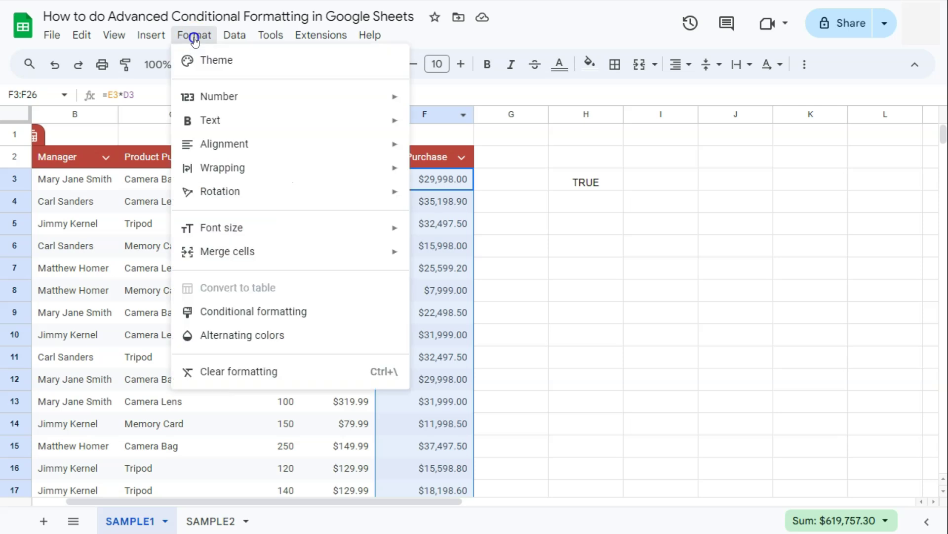
{"action": "left_click", "coordinate": [242, 313]}
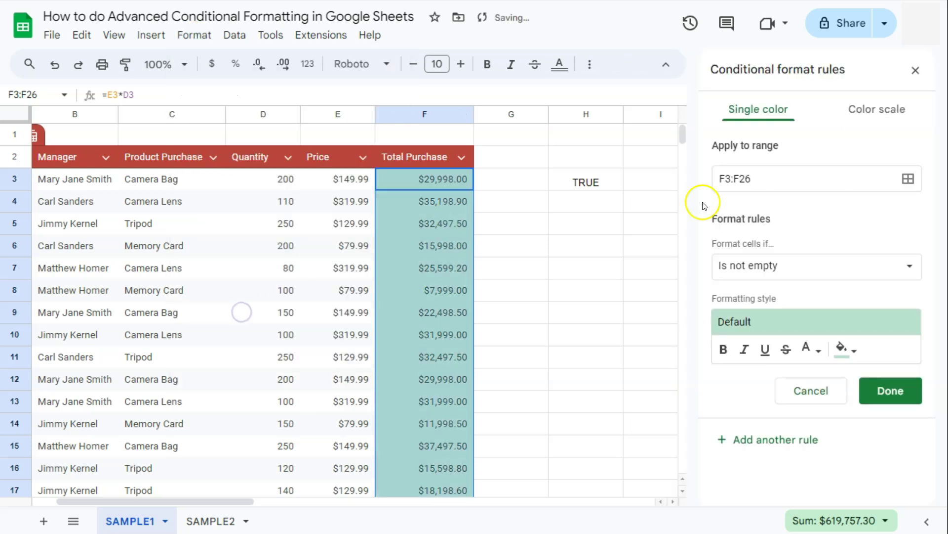
- Try to save the rule with the custom formula =F3>=SAMPLE2!A1, inspect its sheet reference, and cancel the rule
{"action": "left_click", "coordinate": [767, 268]}
{"action": "scroll", "coordinate": [771, 272], "scroll_direction": "down", "scroll_amount": 3}
{"action": "scroll", "coordinate": [771, 272], "scroll_direction": "down", "scroll_amount": 2}
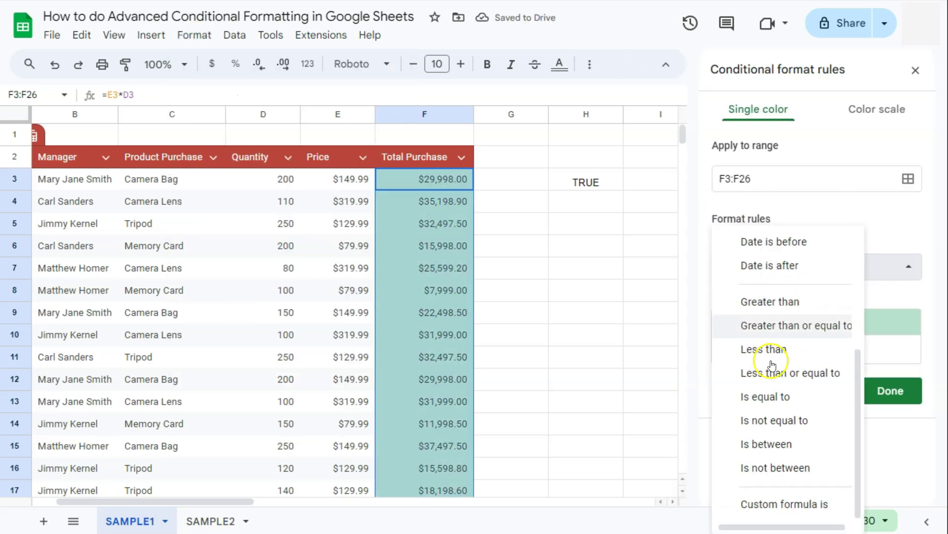
{"action": "left_click", "coordinate": [773, 509]}
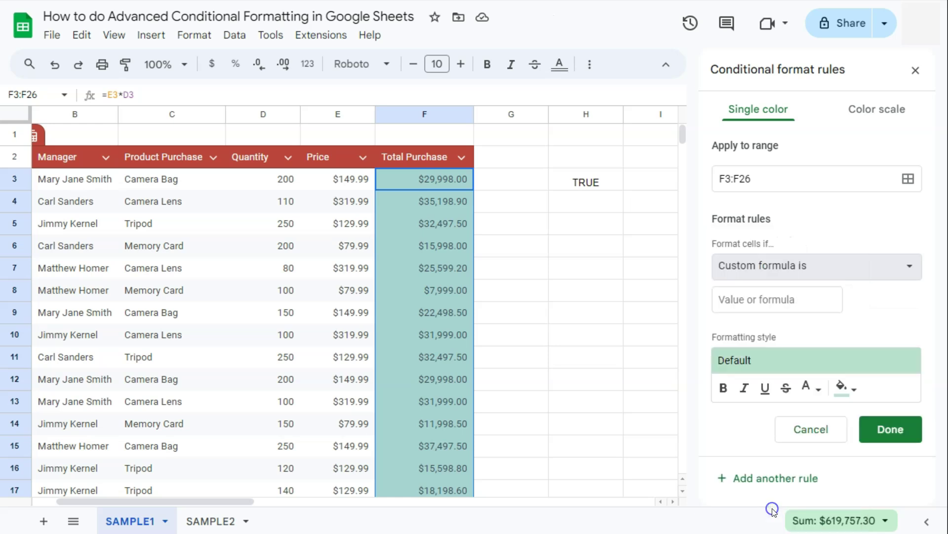
{"action": "left_click", "coordinate": [752, 300]}
{"action": "type", "text": "=F3>=SAMPLE2!A1"}
{"action": "left_click", "coordinate": [739, 302]}
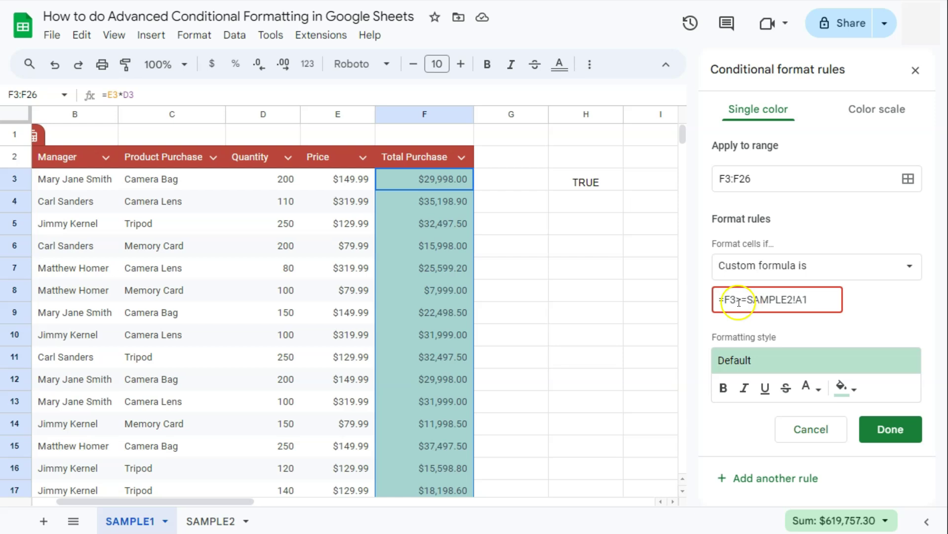
{"action": "left_click", "coordinate": [887, 429]}
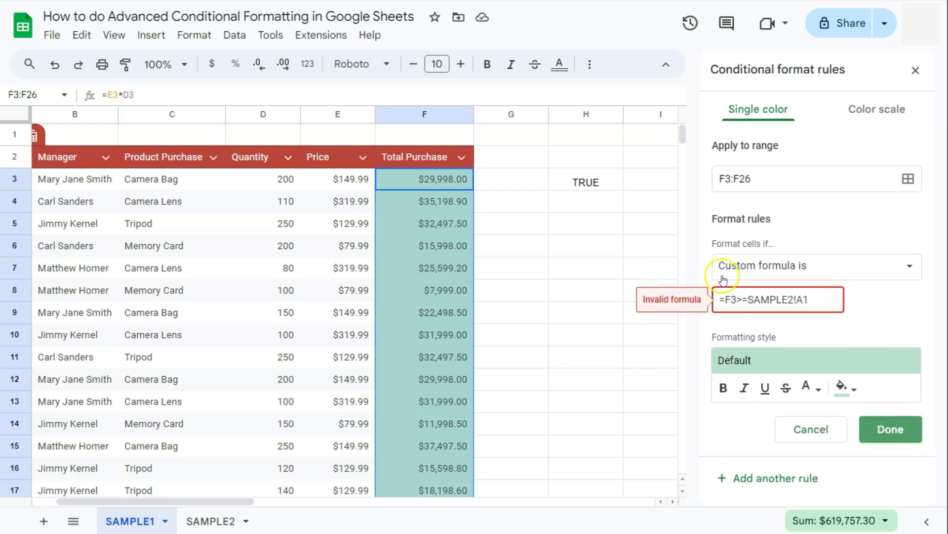
{"action": "left_click_drag", "start_coordinate": [747, 299], "coordinate": [806, 298]}
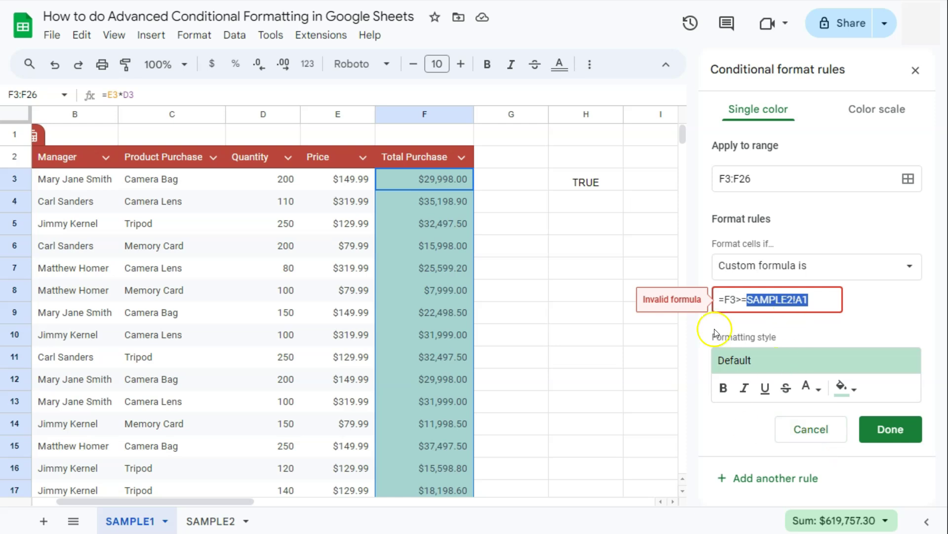
{"action": "left_click", "coordinate": [783, 435]}
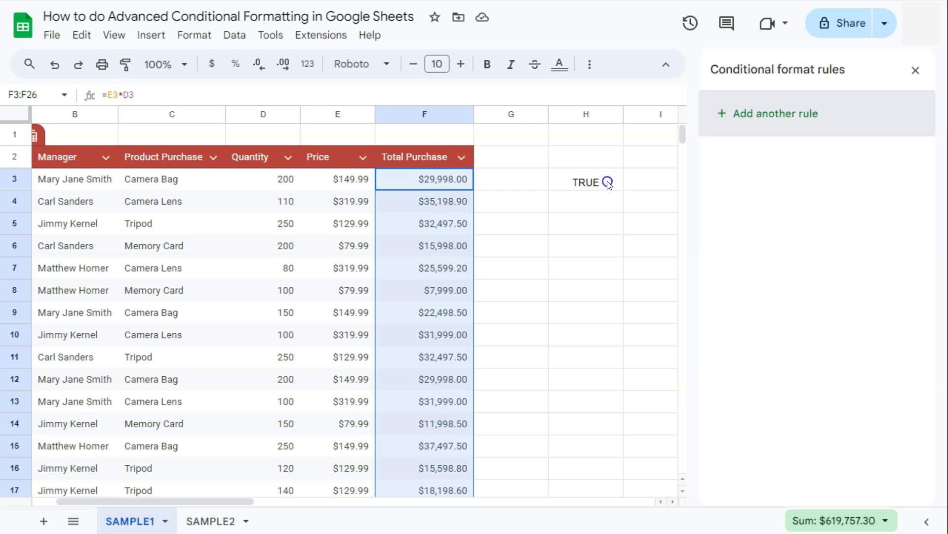
- Wrap the other sheet's reference in H3's formula in INDIRECT as quoted text, making it =F3>=INDIRECT("SAMPLE2!A1")
{"action": "double_click", "coordinate": [607, 182]}
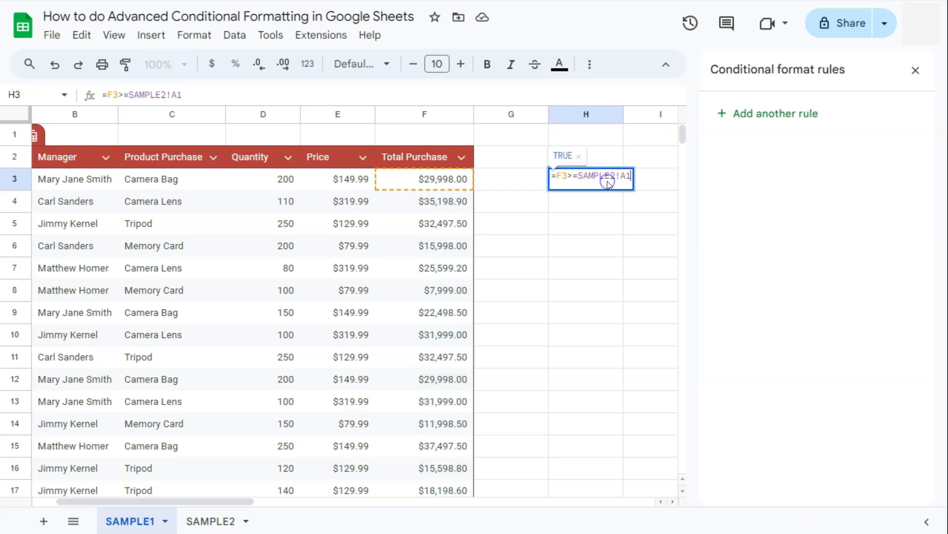
{"action": "left_click_drag", "start_coordinate": [607, 181], "coordinate": [632, 176]}
{"action": "left_click", "coordinate": [578, 181]}
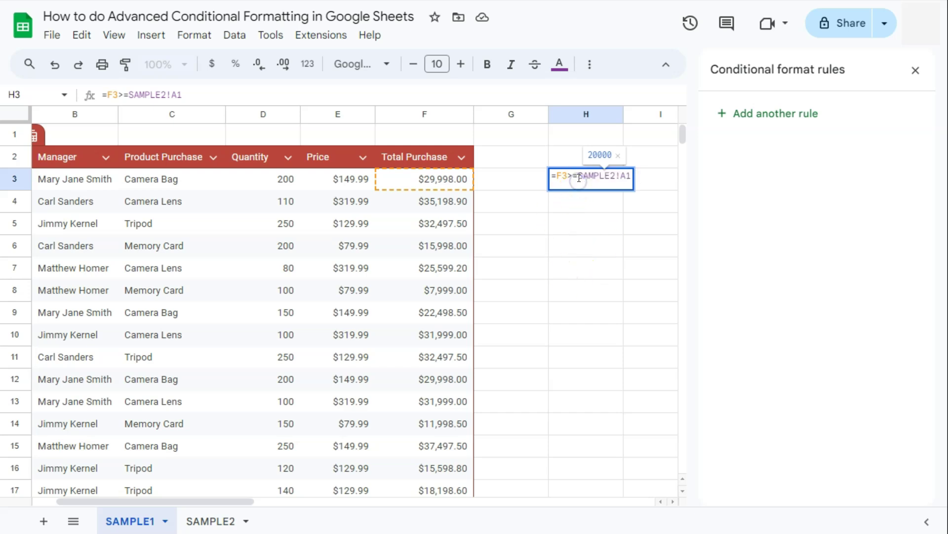
{"action": "type", "text": "\""}
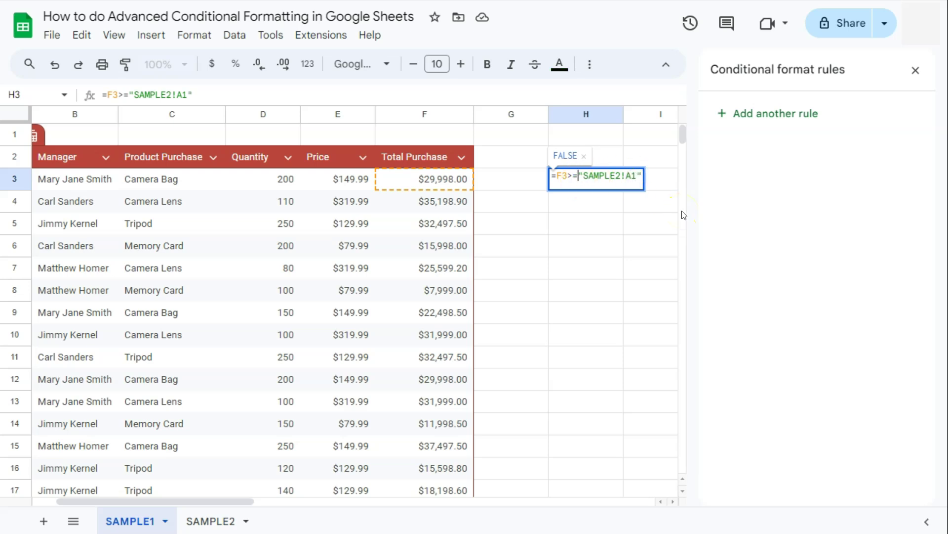
{"action": "type", "text": "INDI"}
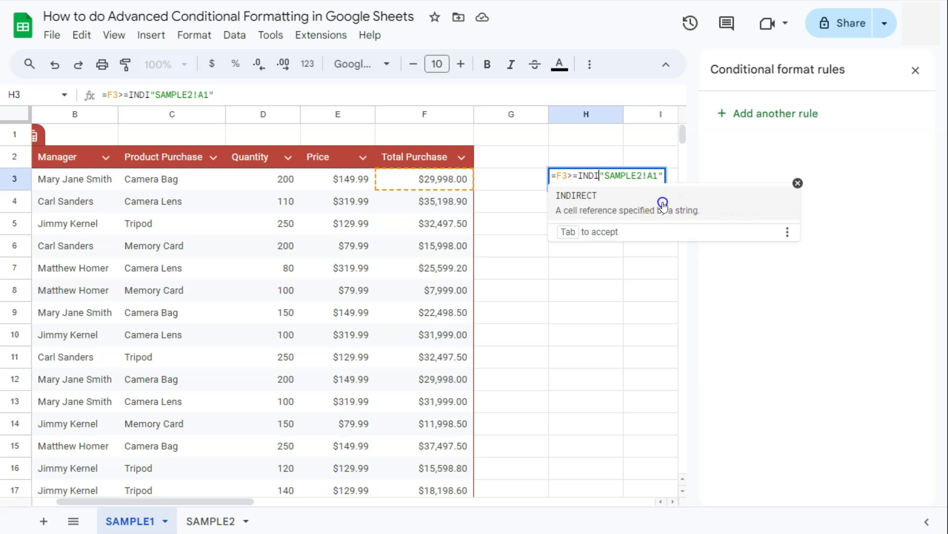
{"action": "left_click", "coordinate": [662, 203]}
{"action": "left_click", "coordinate": [570, 187]}
{"action": "type", "text": ")"}
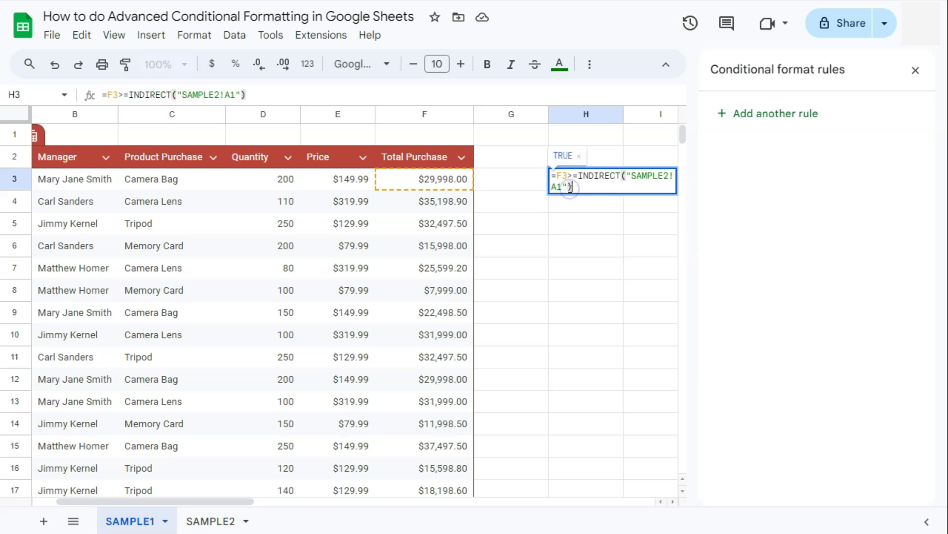
{"action": "key", "text": "Return"}
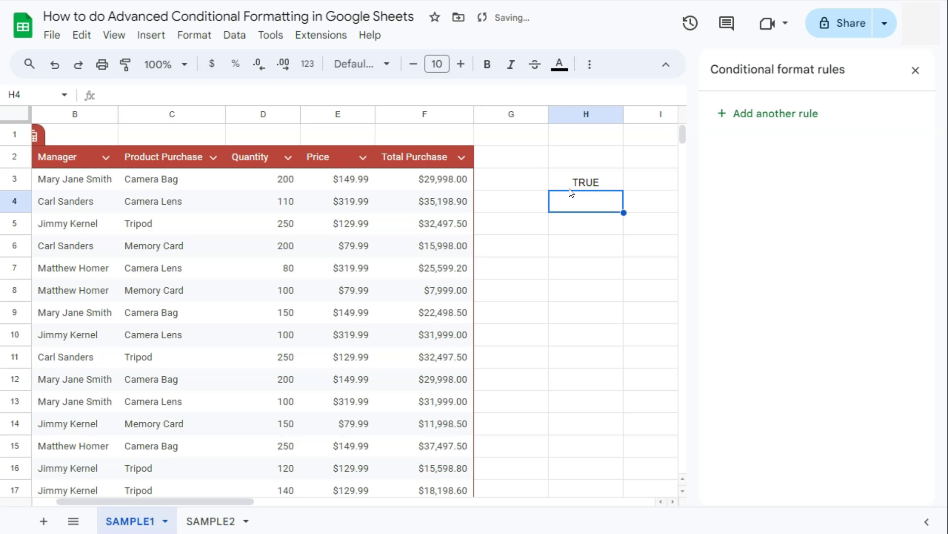
- Fill the INDIRECT comparison formula from H3 down through H26, beside the last table row
{"action": "left_click", "coordinate": [588, 184]}
{"action": "left_click_drag", "start_coordinate": [624, 190], "coordinate": [620, 474]}
{"action": "left_click", "coordinate": [656, 355]}
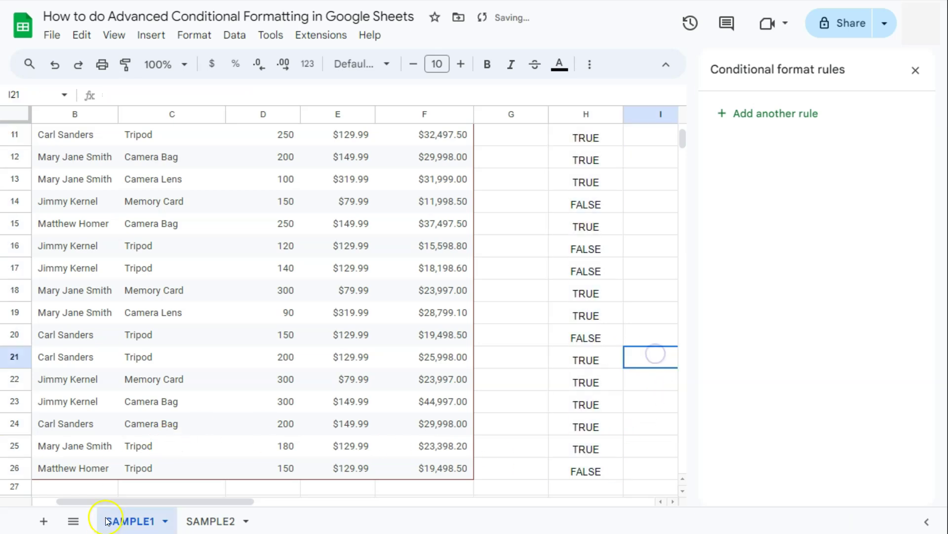
{"action": "left_click", "coordinate": [200, 523]}
{"action": "left_click", "coordinate": [145, 521]}
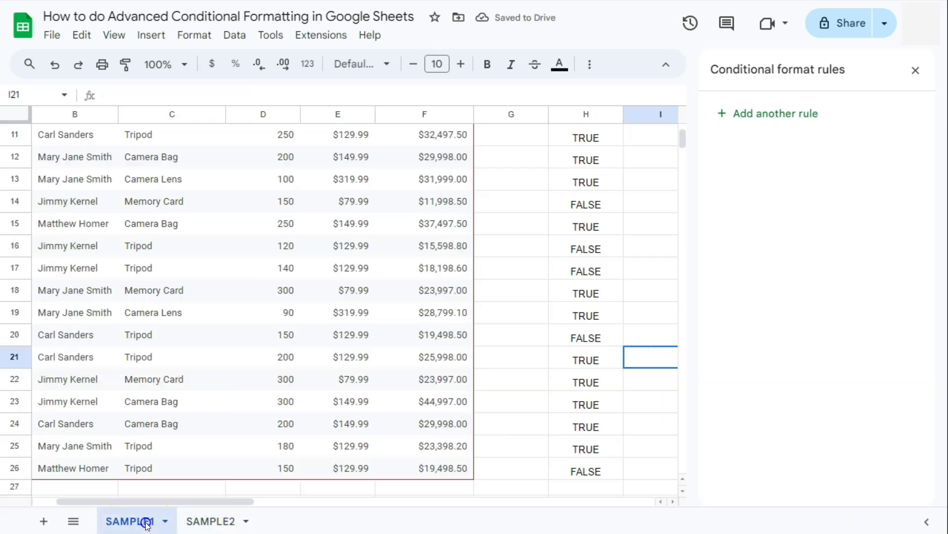
- Copy the INDIRECT formula text from H3 and add a conditional formatting rule for the range F3:F26
{"action": "scroll", "coordinate": [609, 237], "scroll_direction": "up", "scroll_amount": 5}
{"action": "left_click", "coordinate": [609, 180]}
{"action": "double_click", "coordinate": [610, 180]}
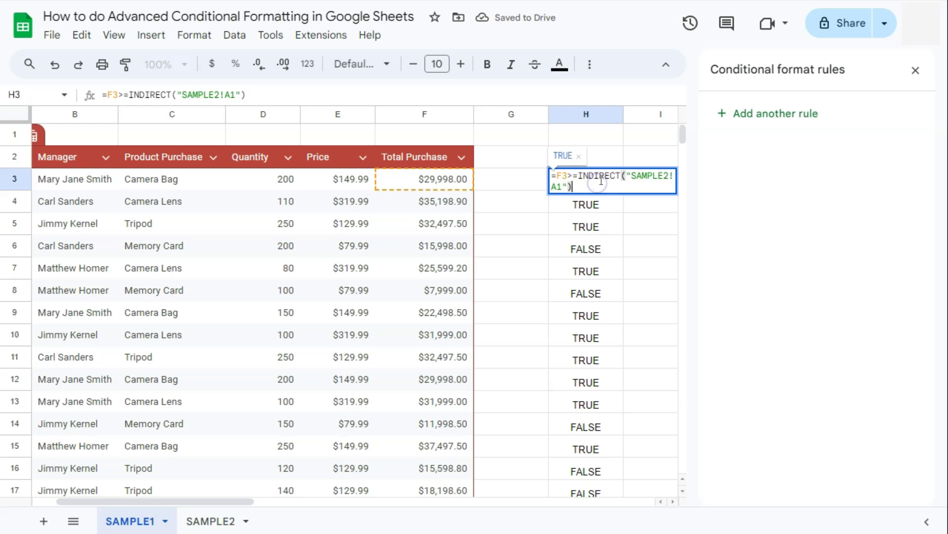
{"action": "key", "text": "ctrl+a"}
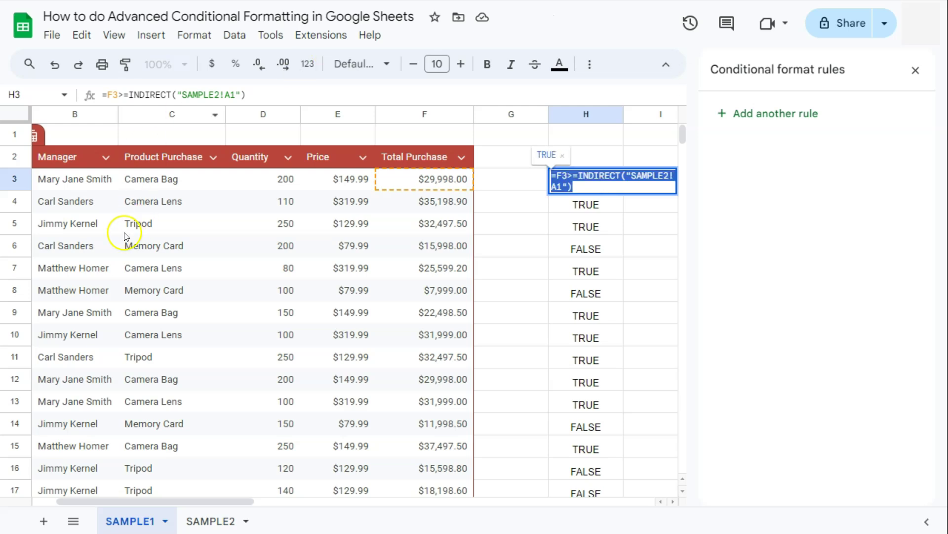
{"action": "left_click_drag", "start_coordinate": [415, 184], "coordinate": [413, 394]}
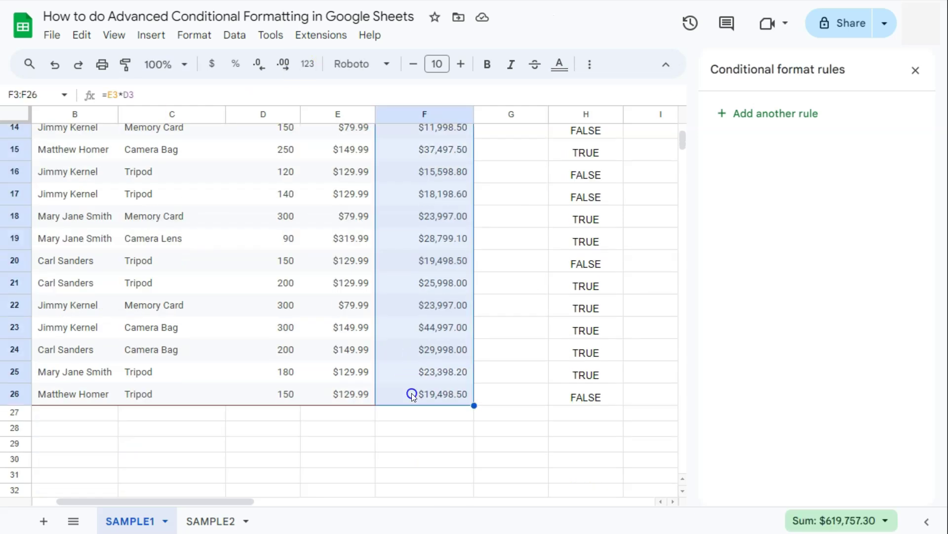
{"action": "left_click", "coordinate": [758, 113]}
{"action": "scroll", "coordinate": [491, 248], "scroll_direction": "up", "scroll_amount": 5}
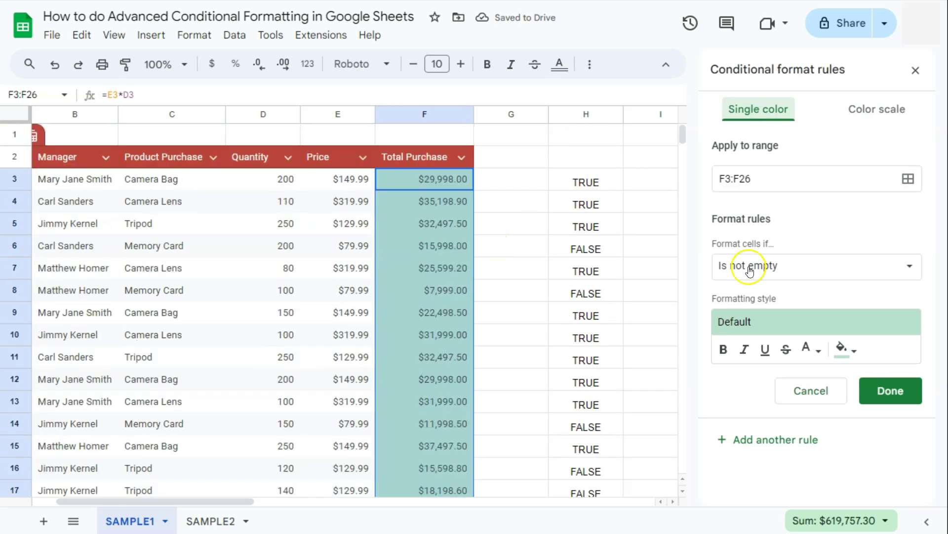
- Set the rule's condition to the custom formula =F3>=INDIRECT("SAMPLE2!A1")
{"action": "left_click", "coordinate": [750, 267]}
{"action": "scroll", "coordinate": [766, 443], "scroll_direction": "down", "scroll_amount": 4}
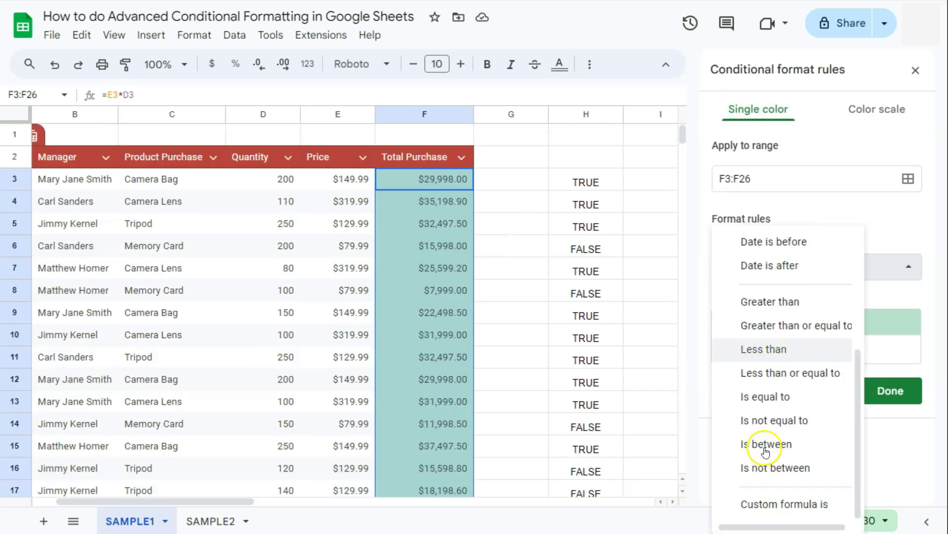
{"action": "left_click", "coordinate": [765, 499]}
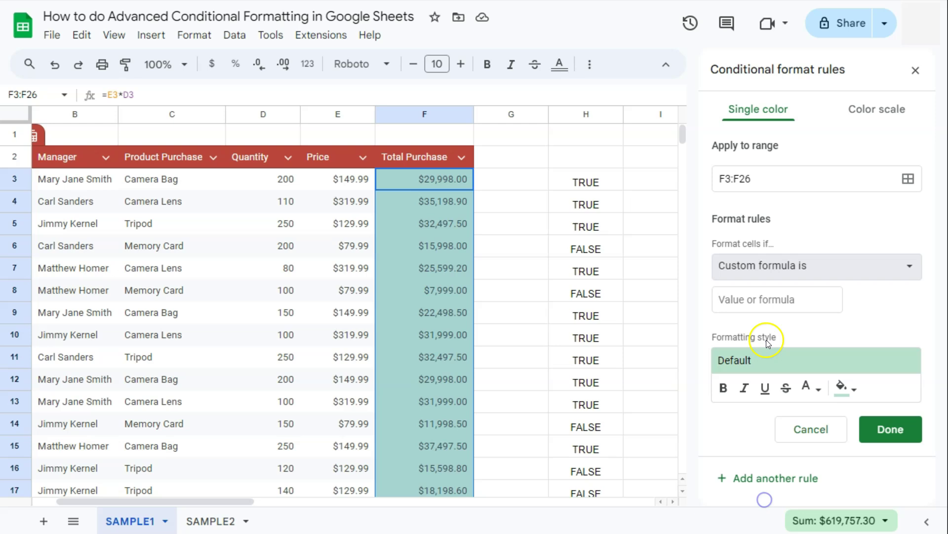
{"action": "left_click", "coordinate": [760, 298]}
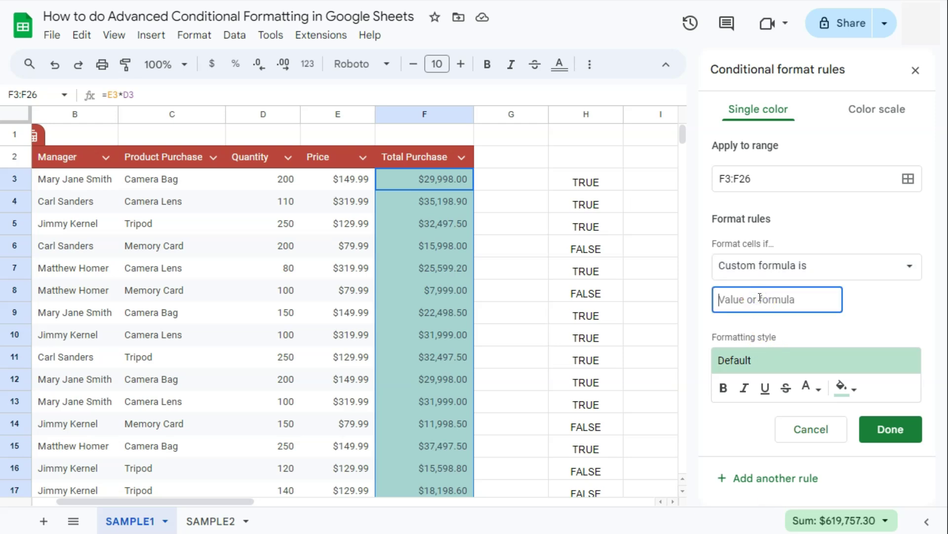
{"action": "type", "text": "=F3>INDIRECT(\"SAMPLE2!A1\")"}
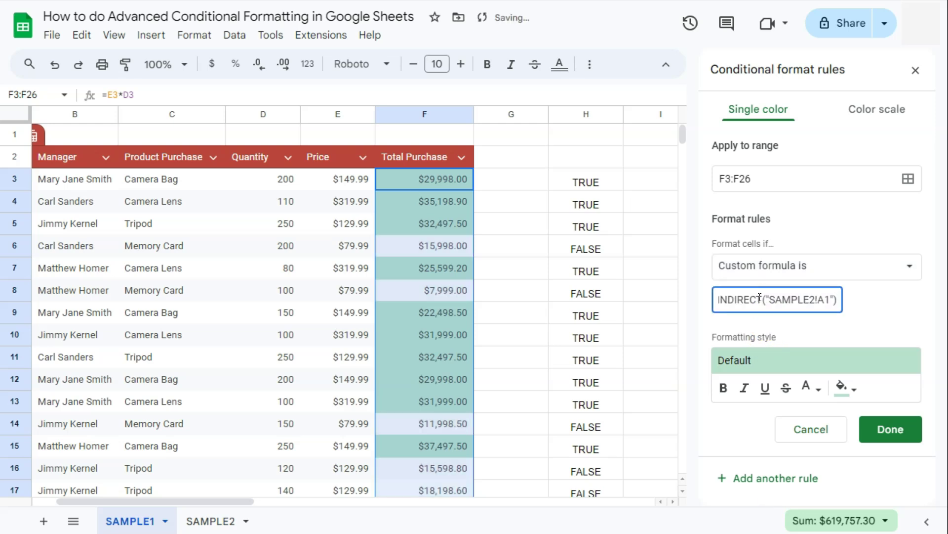
{"action": "left_click", "coordinate": [757, 301]}
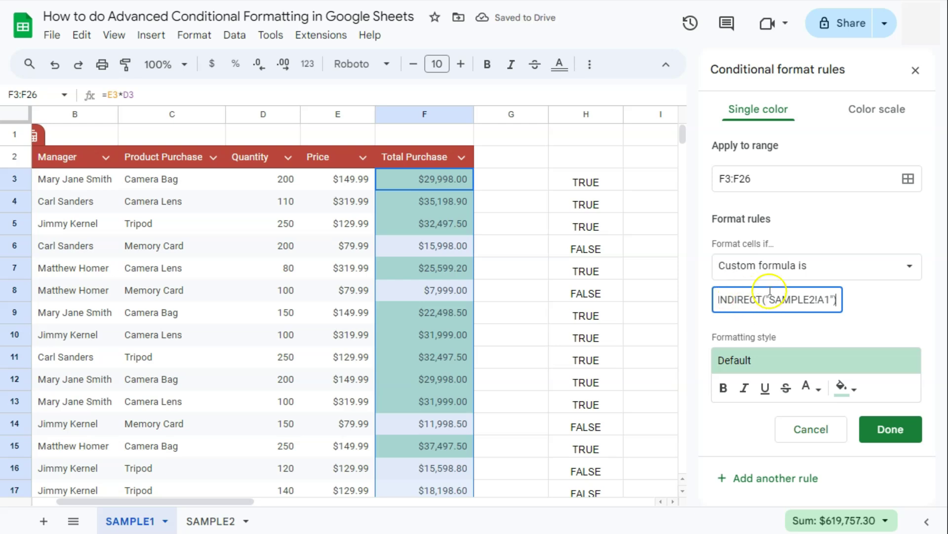
- Give the rule a light blue fill color and save it
{"action": "left_click", "coordinate": [845, 387]}
{"action": "left_click", "coordinate": [813, 218]}
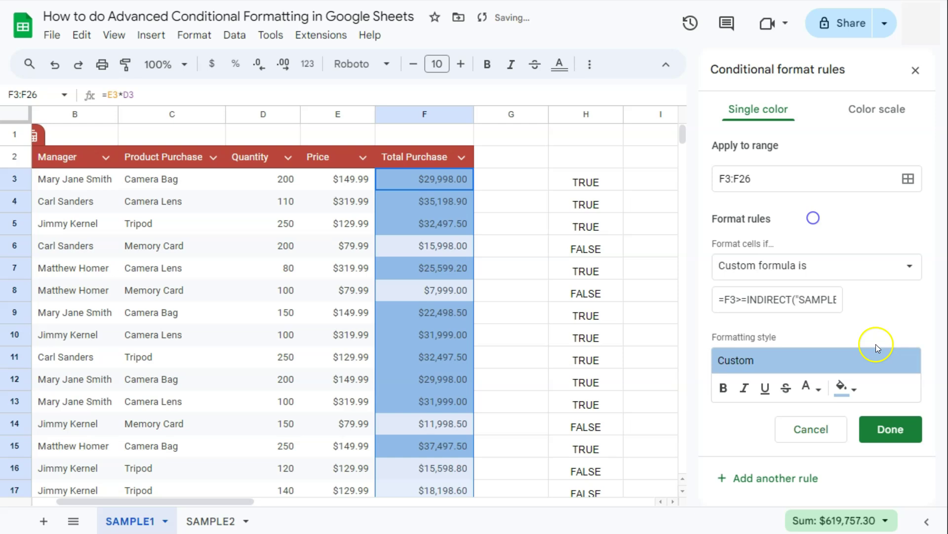
{"action": "left_click", "coordinate": [889, 429]}
{"action": "left_click", "coordinate": [626, 243]}
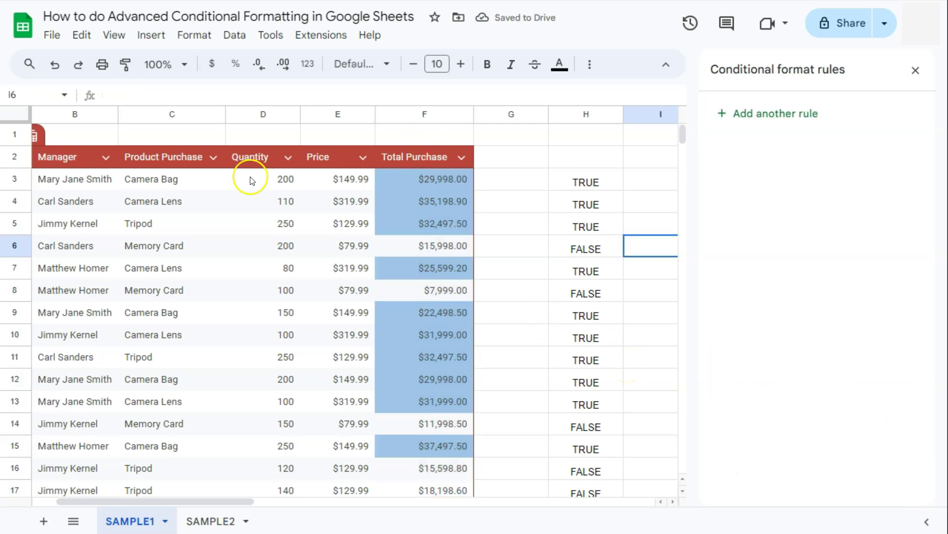
- Reopen the Total Purchase formatting rule and change its range to A3:F26 so it covers the whole table
{"action": "left_click", "coordinate": [426, 178]}
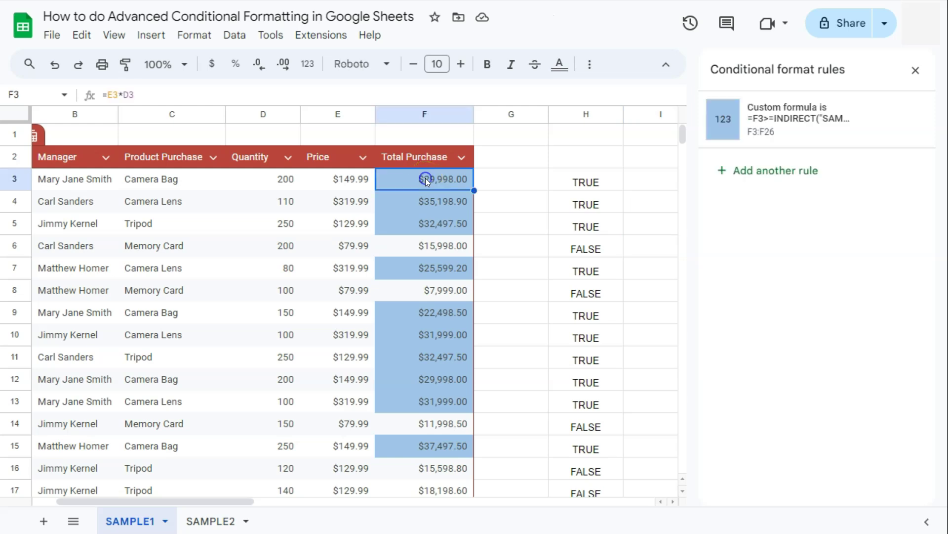
{"action": "left_click", "coordinate": [792, 111]}
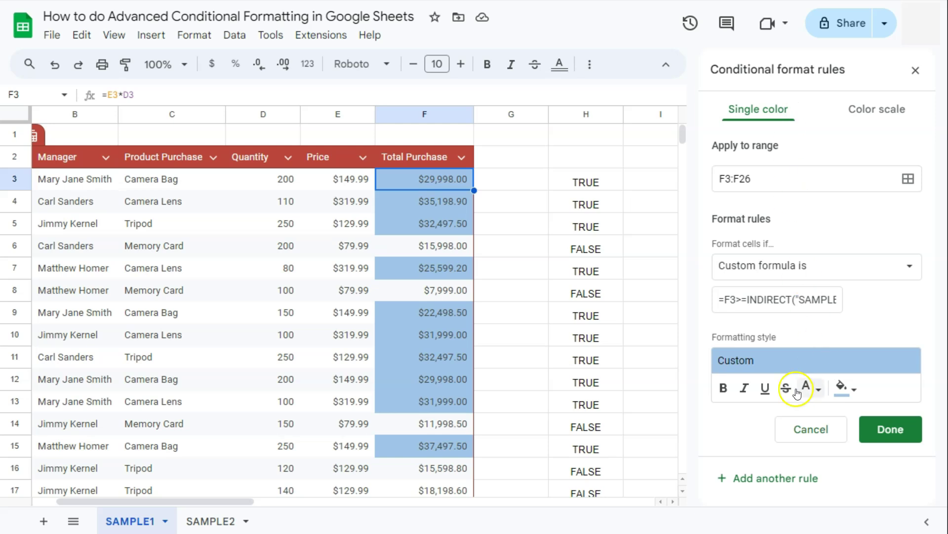
{"action": "left_click", "coordinate": [909, 179]}
{"action": "left_click", "coordinate": [398, 244]}
{"action": "left_click_drag", "start_coordinate": [398, 245], "coordinate": [345, 243]}
{"action": "key", "text": "BackSpace"}
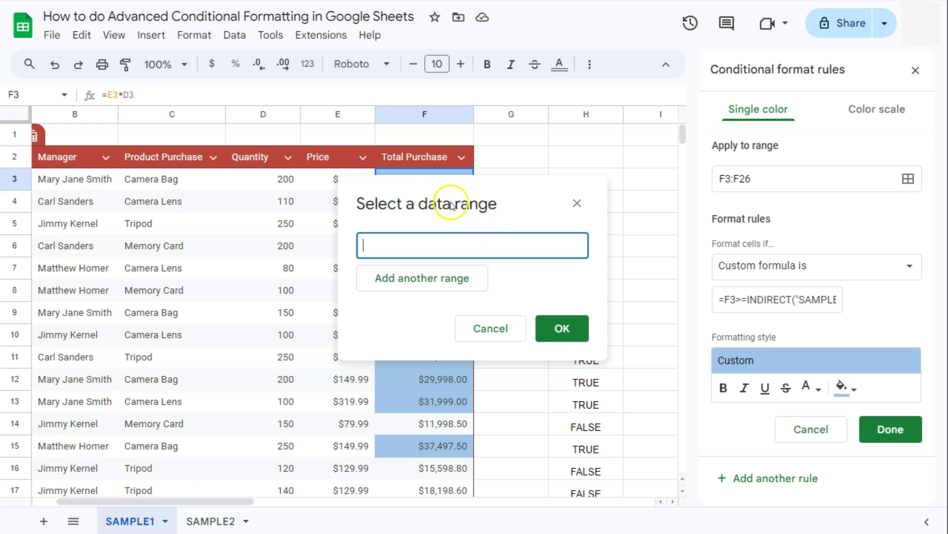
{"action": "left_click_drag", "start_coordinate": [451, 202], "coordinate": [770, 168]}
{"action": "left_click_drag", "start_coordinate": [211, 501], "coordinate": [188, 499]}
{"action": "left_click_drag", "start_coordinate": [60, 178], "coordinate": [498, 396]}
{"action": "left_click", "coordinate": [884, 301]}
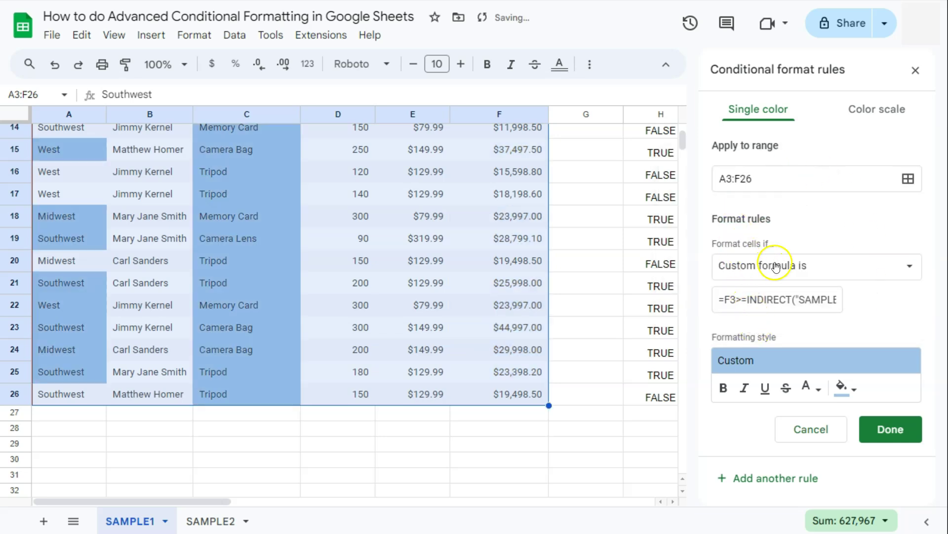
- Make column F absolute in the rule's formula, =$F3>=INDIRECT("SAMPLE2!A1"), save the rule, and close the conditional formatting sidebar
{"action": "scroll", "coordinate": [381, 302], "scroll_direction": "up", "scroll_amount": 3}
{"action": "scroll", "coordinate": [381, 302], "scroll_direction": "up", "scroll_amount": 2}
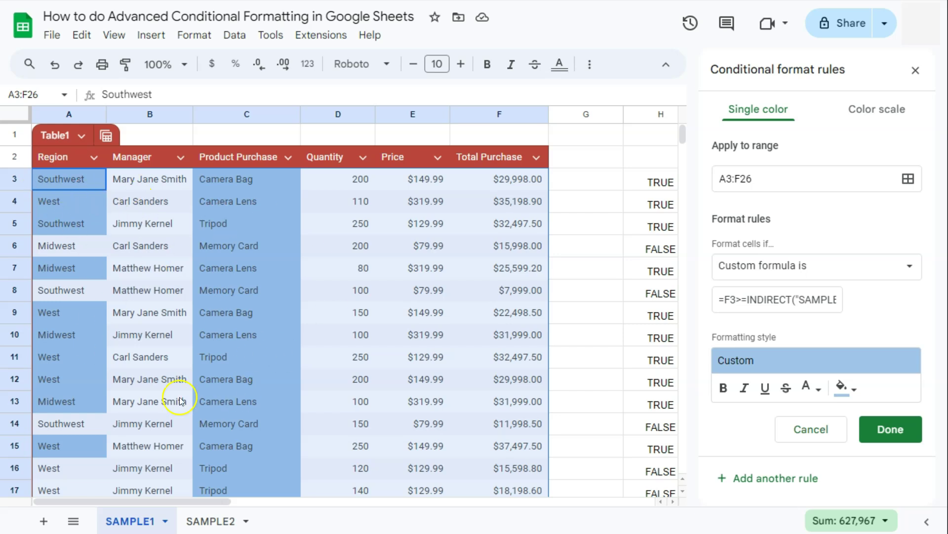
{"action": "left_click", "coordinate": [725, 300]}
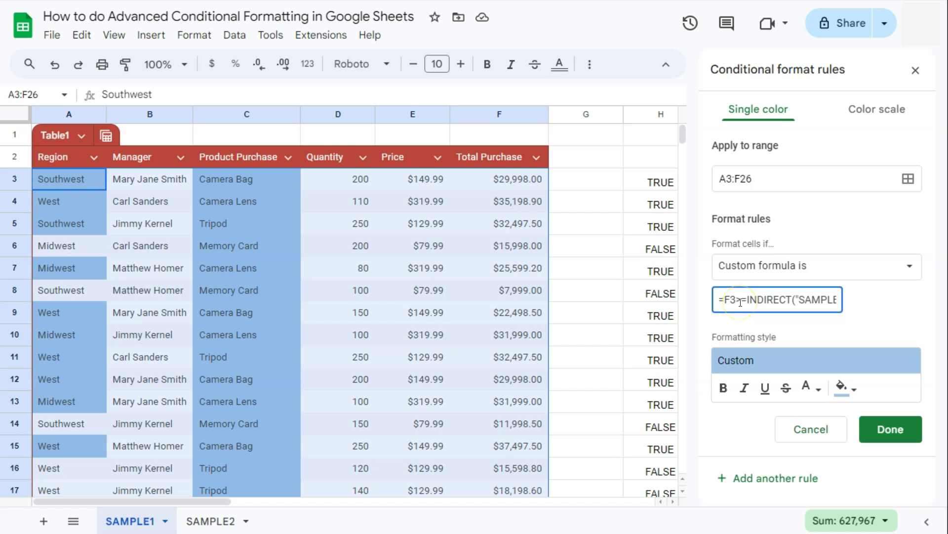
{"action": "type", "text": "$"}
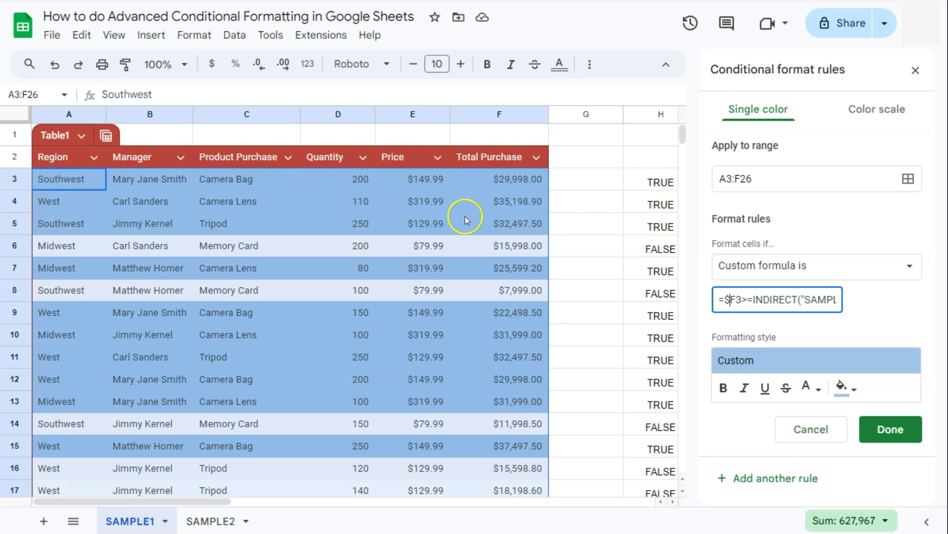
{"action": "left_click", "coordinate": [895, 429]}
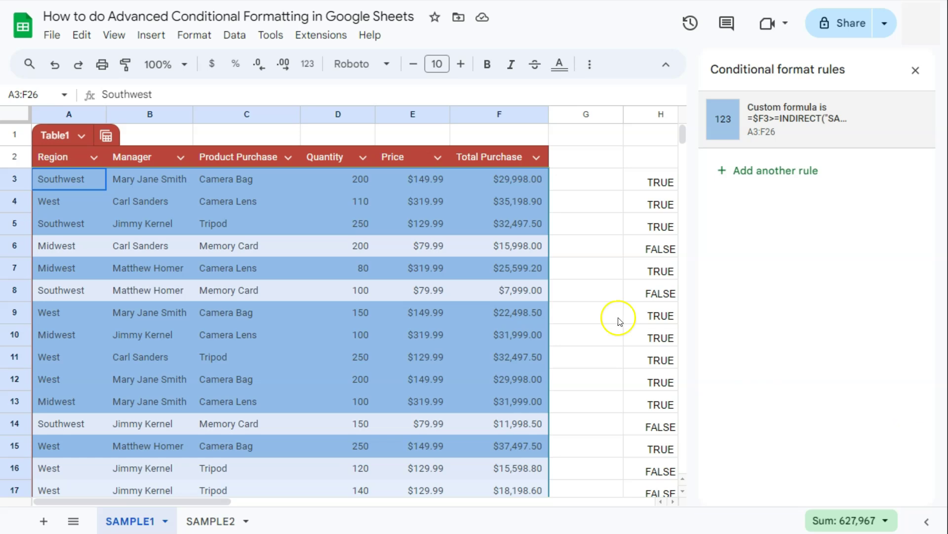
{"action": "left_click", "coordinate": [608, 206]}
{"action": "left_click", "coordinate": [915, 69]}
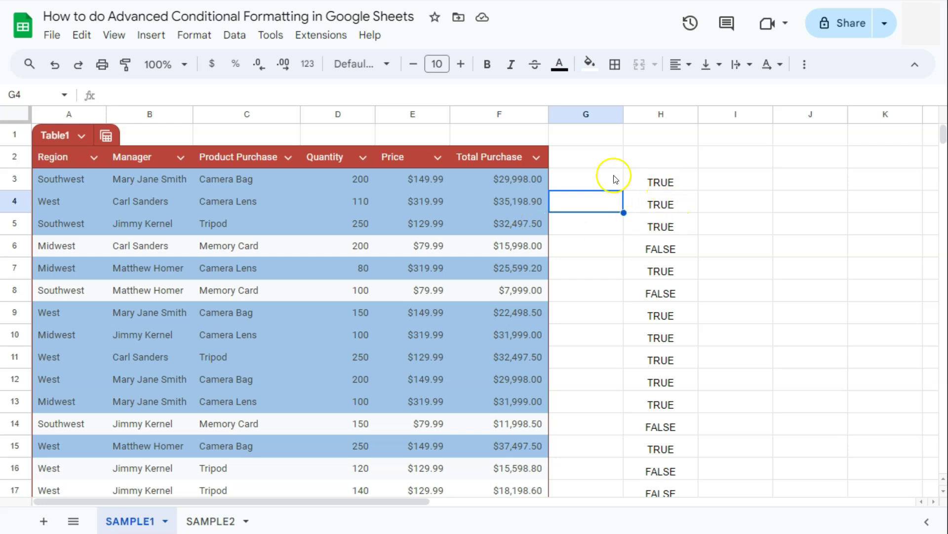
- Review the product list on SAMPLE2, then begin a MATCH formula in H3 of SAMPLE1 with C3 as the search key
{"action": "left_click", "coordinate": [210, 520]}
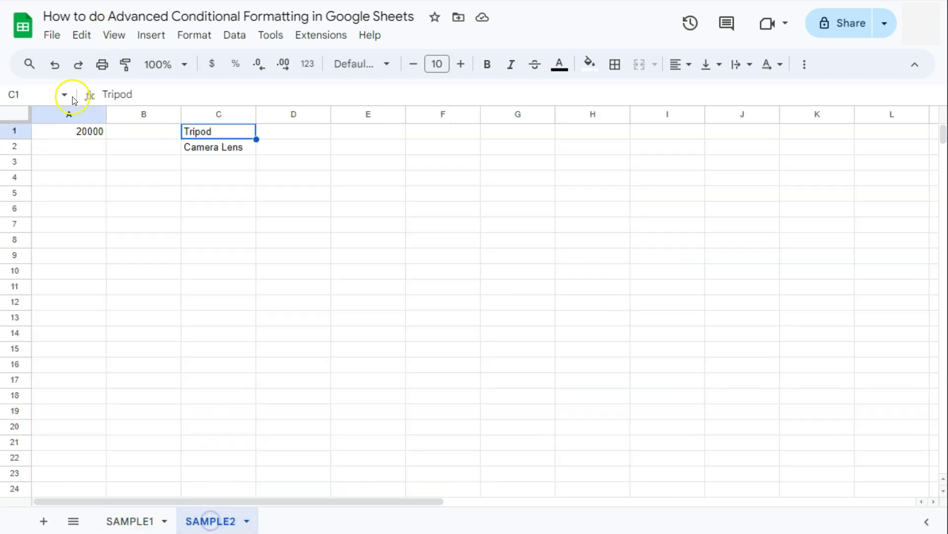
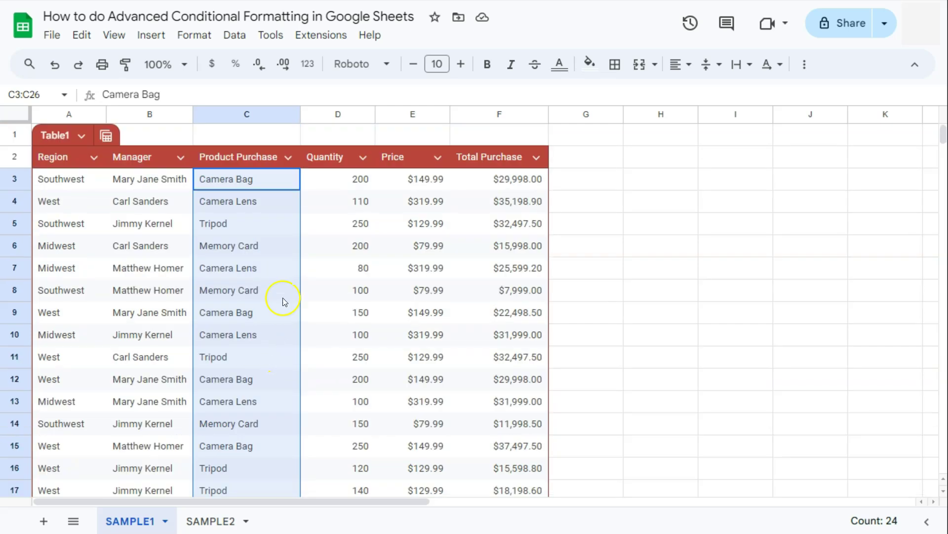
{"action": "left_click", "coordinate": [275, 182]}
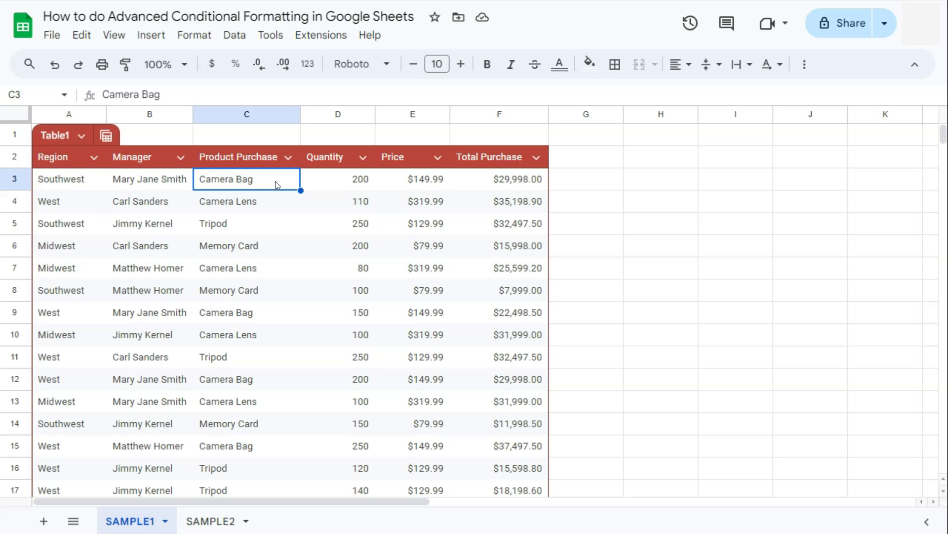
{"action": "left_click", "coordinate": [666, 181]}
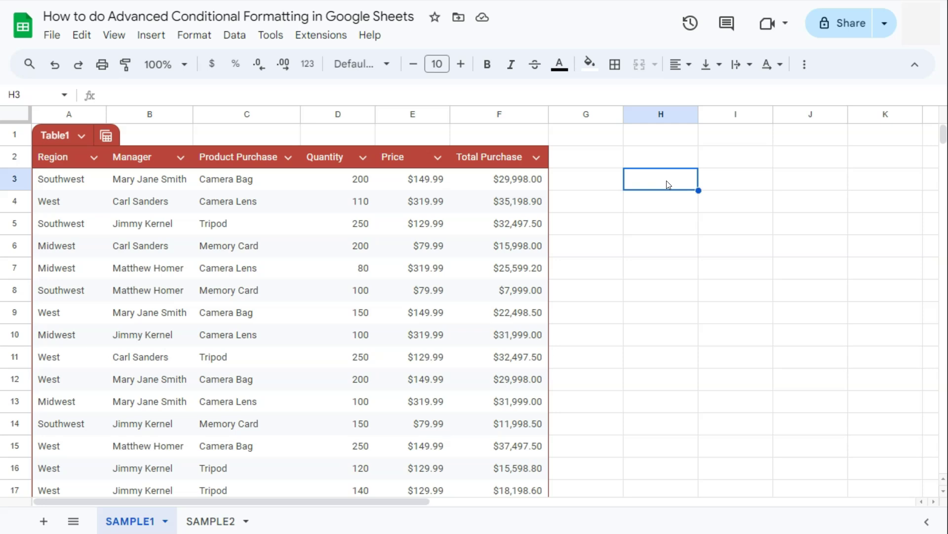
{"action": "type", "text": "="}
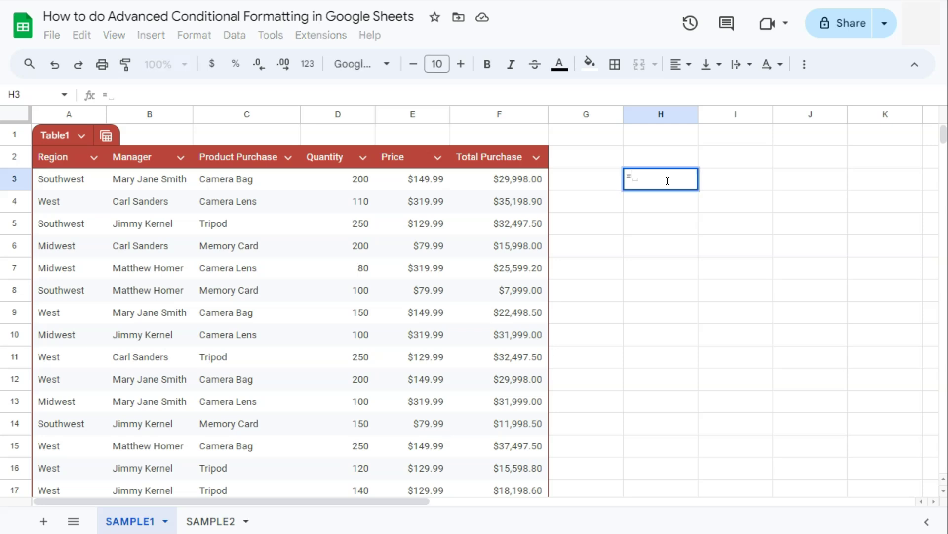
{"action": "type", "text": "match"}
{"action": "left_click", "coordinate": [655, 197]}
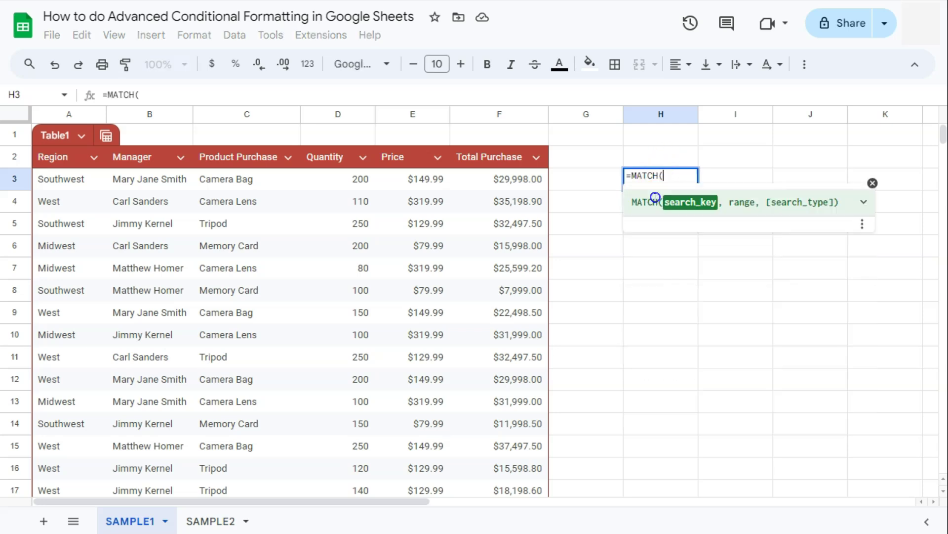
{"action": "left_click", "coordinate": [245, 179]}
{"action": "type", "text": ","}
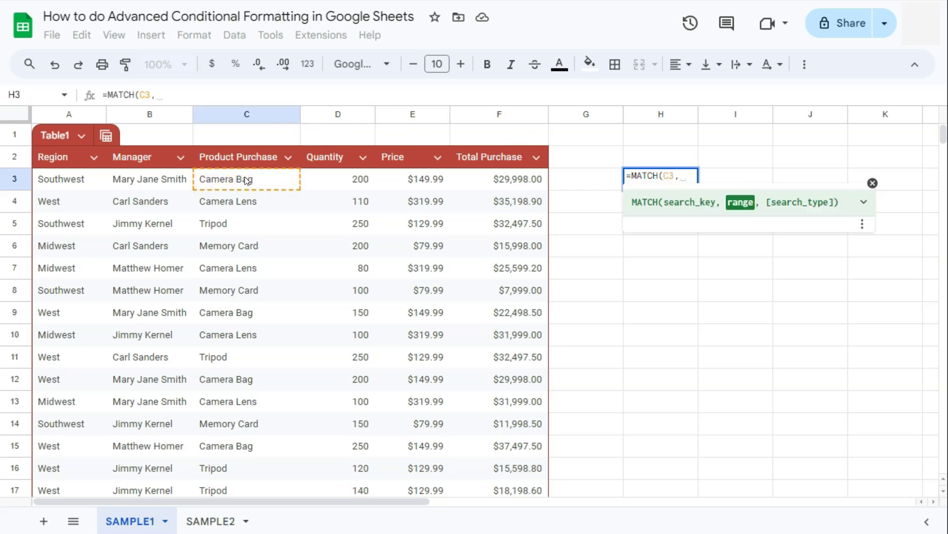
- Complete H3's formula with the absolute product-list range and search type 0, making it =MATCH(C3,SAMPLE2!$C$1:$C$2,0)
{"action": "left_click", "coordinate": [209, 520]}
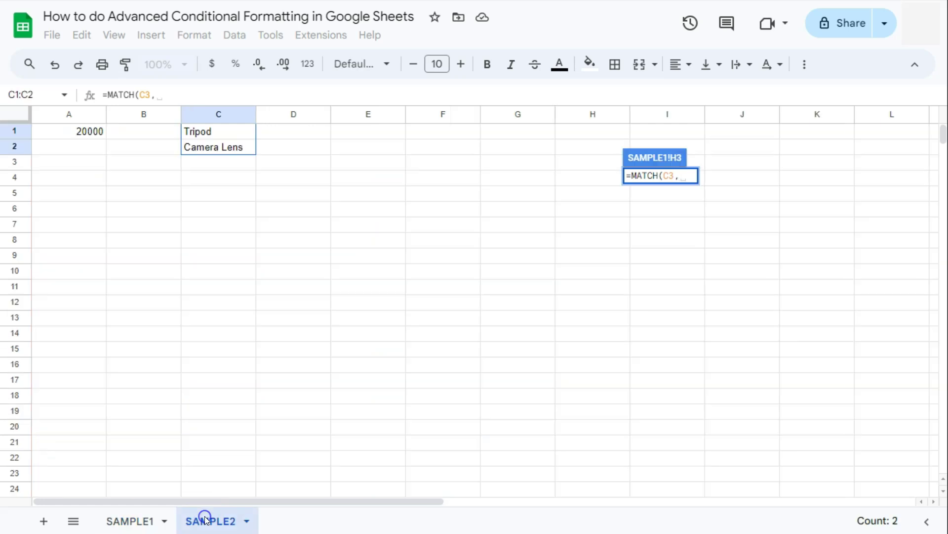
{"action": "left_click_drag", "start_coordinate": [234, 161], "coordinate": [219, 144]}
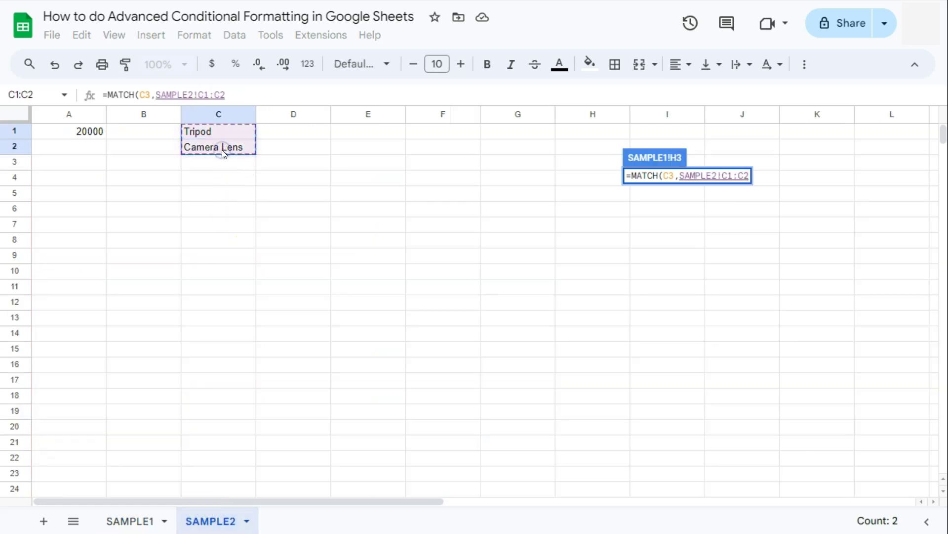
{"action": "key", "text": "F4"}
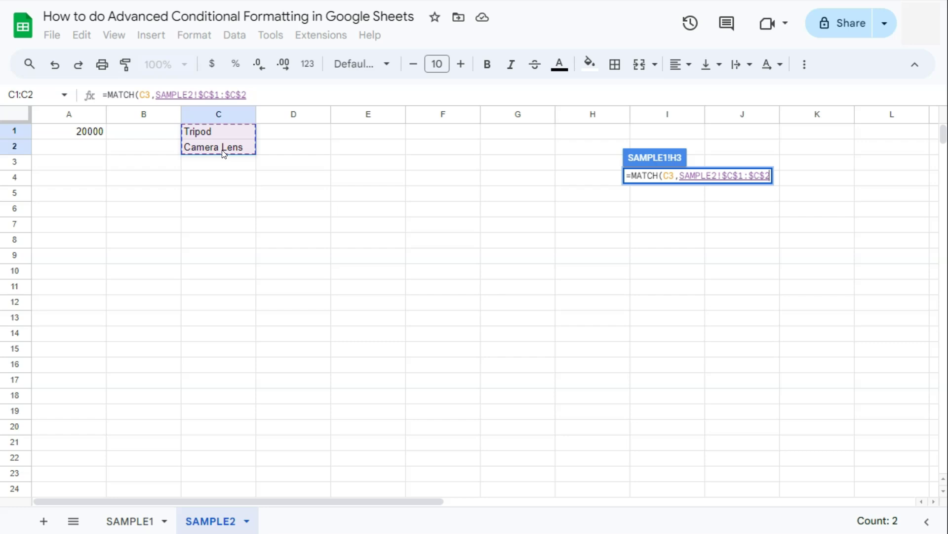
{"action": "left_click", "coordinate": [215, 189]}
{"action": "left_click", "coordinate": [131, 521]}
{"action": "type", "text": ",0"}
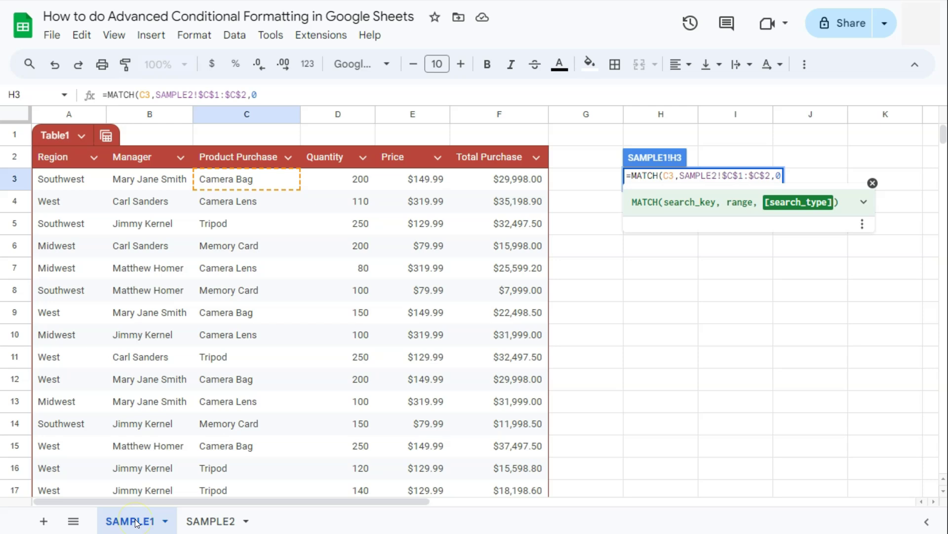
{"action": "key", "text": "Return"}
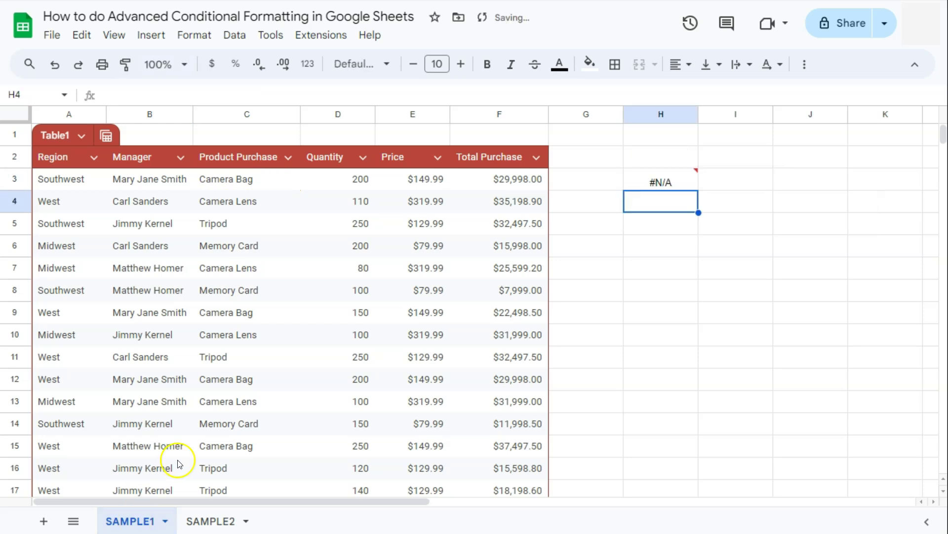
- Fill the MATCH formula from H3 down to H26, and compare the results with the product list on SAMPLE2
{"action": "left_click", "coordinate": [673, 182]}
{"action": "mouse_move", "coordinate": [694, 194]}
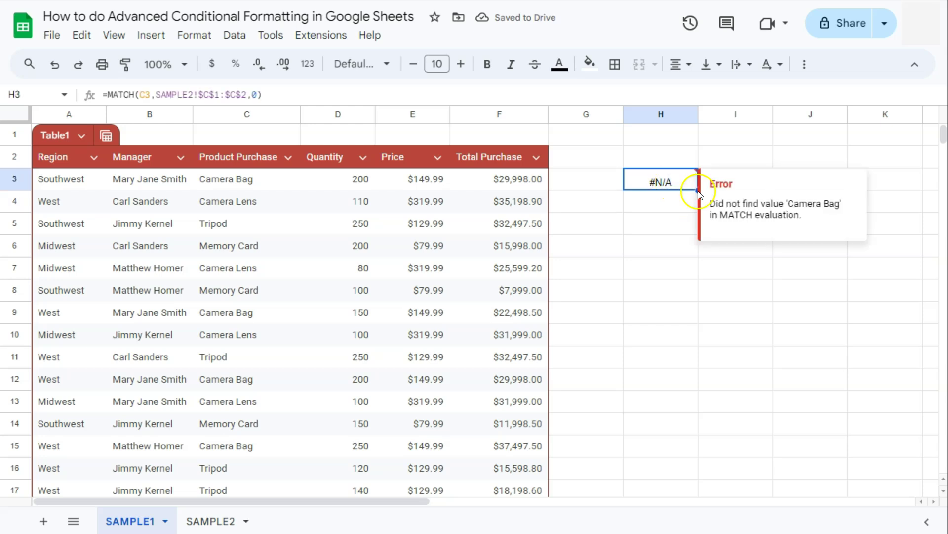
{"action": "left_click_drag", "start_coordinate": [697, 190], "coordinate": [692, 474]}
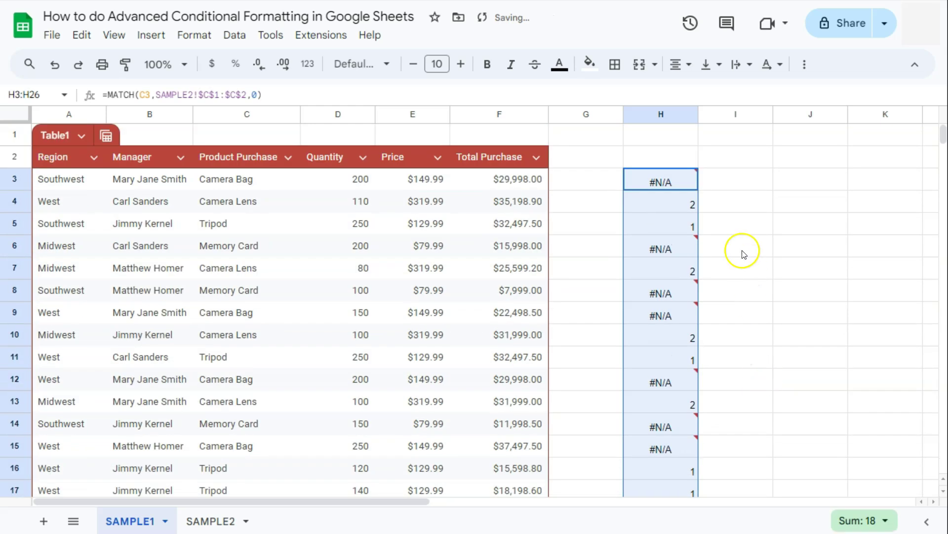
{"action": "left_click", "coordinate": [721, 200]}
{"action": "left_click", "coordinate": [722, 224]}
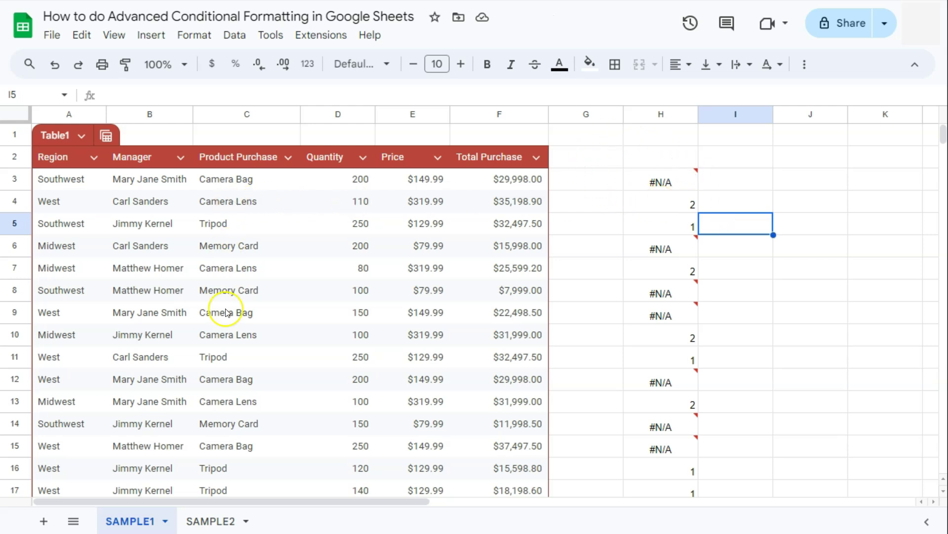
{"action": "left_click", "coordinate": [216, 523]}
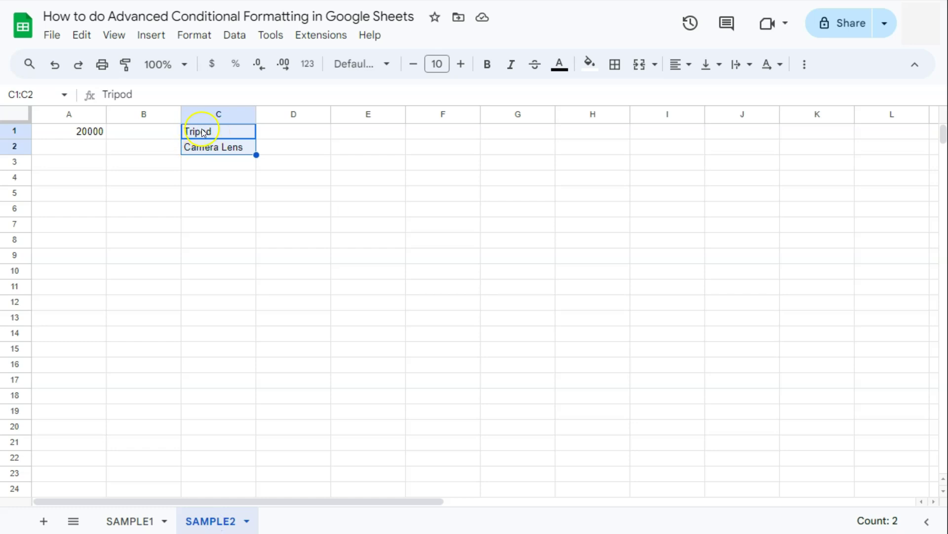
{"action": "left_click", "coordinate": [128, 520]}
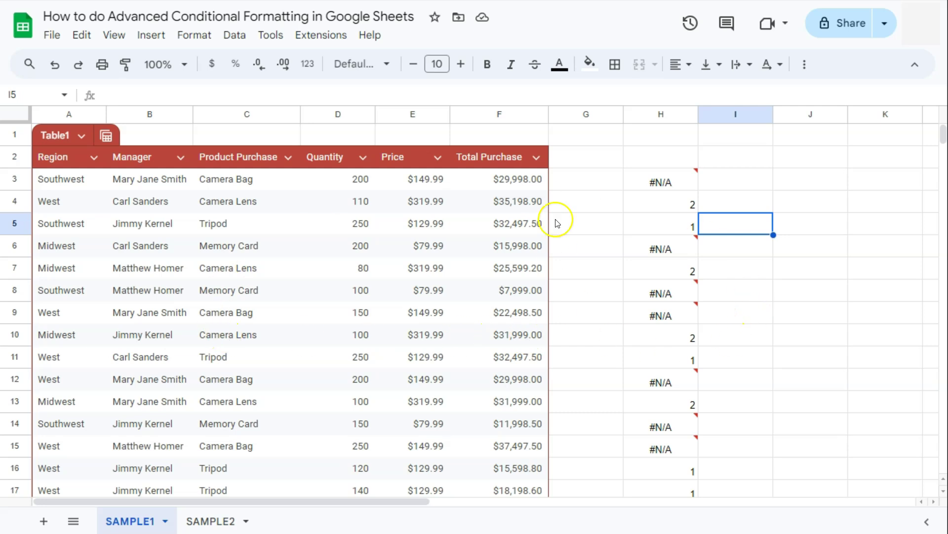
- Wrap H3's formula in ISNUMBER, making it =ISNUMBER(MATCH(C3,SAMPLE2!$C$1:$C$2,0)), and fill it down to H26
{"action": "mouse_move", "coordinate": [685, 182]}
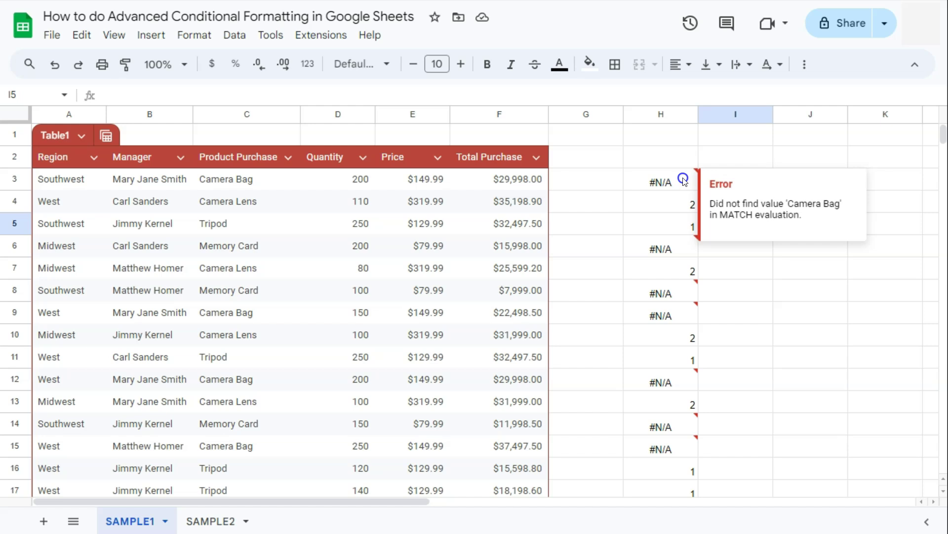
{"action": "double_click", "coordinate": [684, 179]}
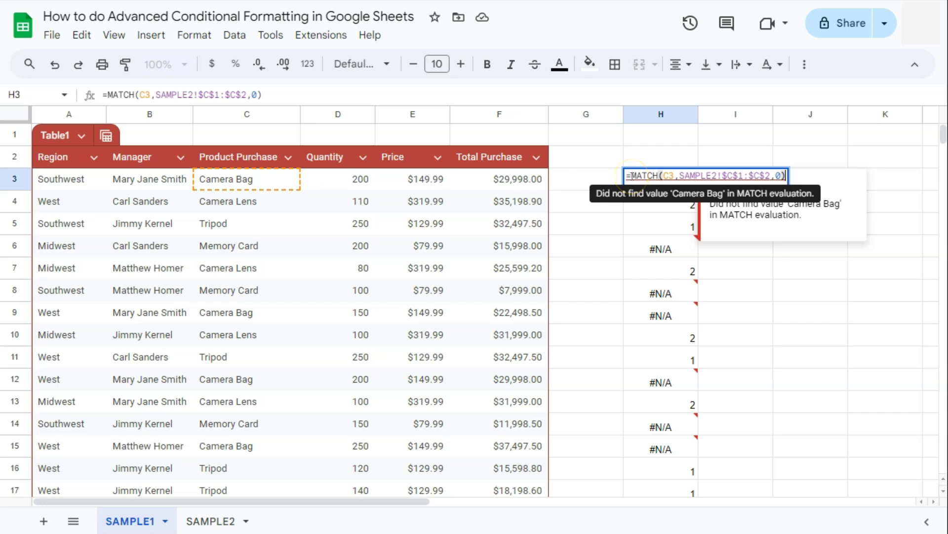
{"action": "type", "text": "ISNUMBER("}
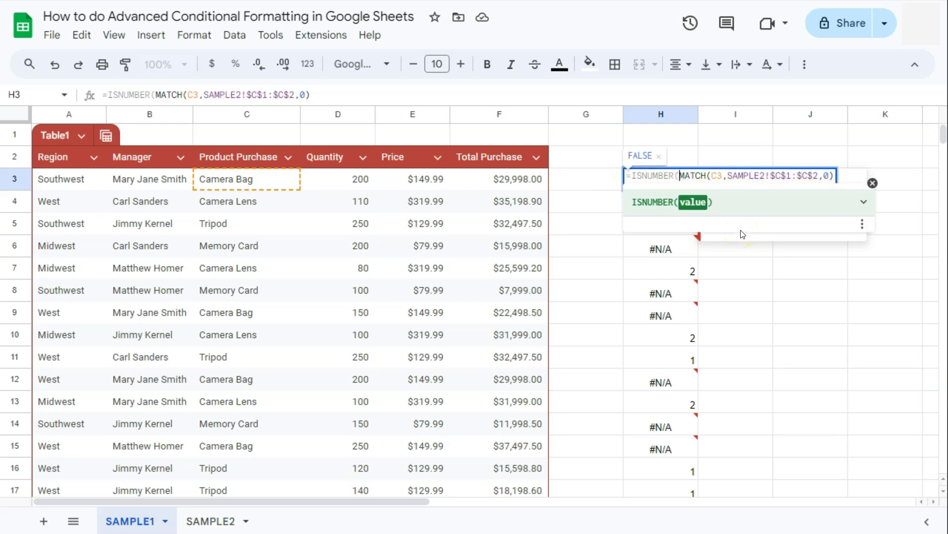
{"action": "left_click", "coordinate": [723, 199]}
{"action": "key", "text": "Return"}
{"action": "left_click", "coordinate": [691, 184]}
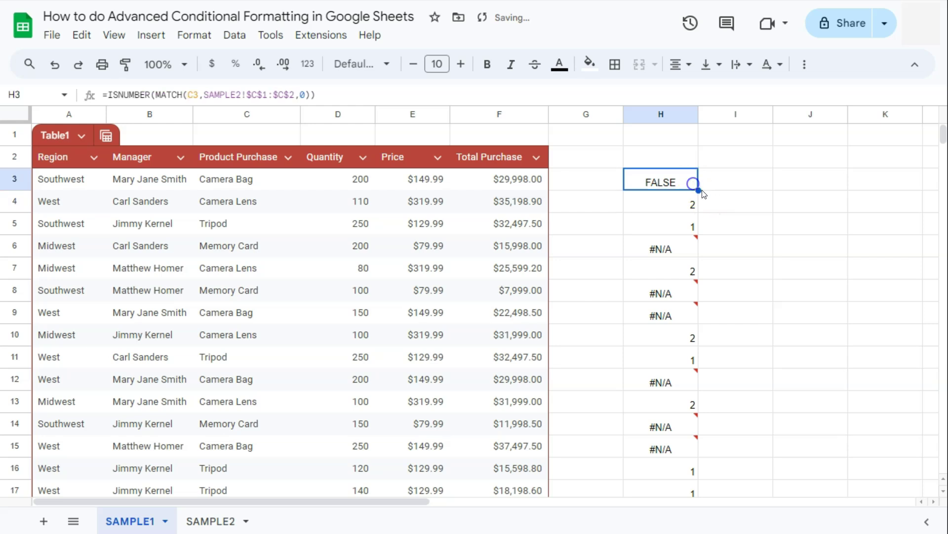
{"action": "left_click_drag", "start_coordinate": [698, 190], "coordinate": [747, 387]}
{"action": "scroll", "coordinate": [766, 370], "scroll_direction": "up", "scroll_amount": 5}
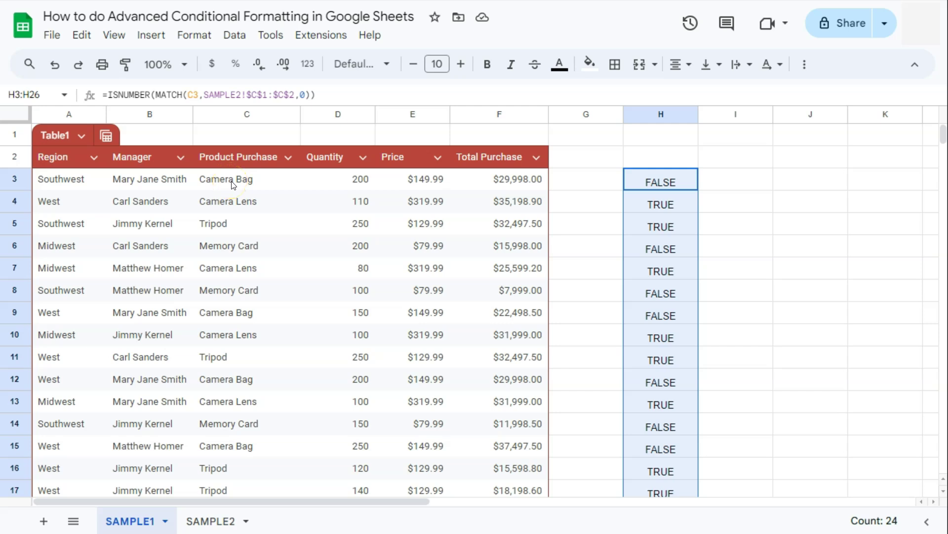
- Copy H3's ISNUMBER formula and start a new conditional formatting rule for the product cells C3:C26
{"action": "double_click", "coordinate": [648, 180]}
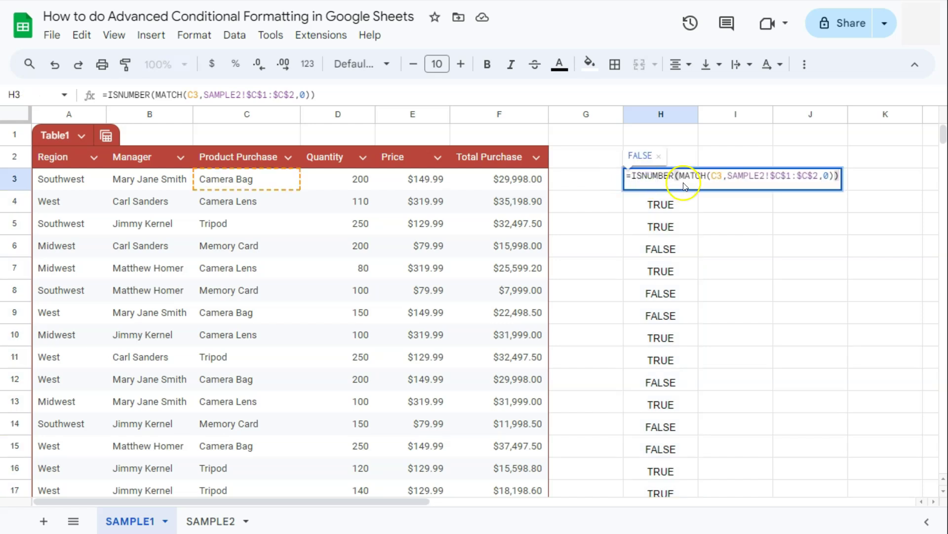
{"action": "key", "text": "ctrl+a"}
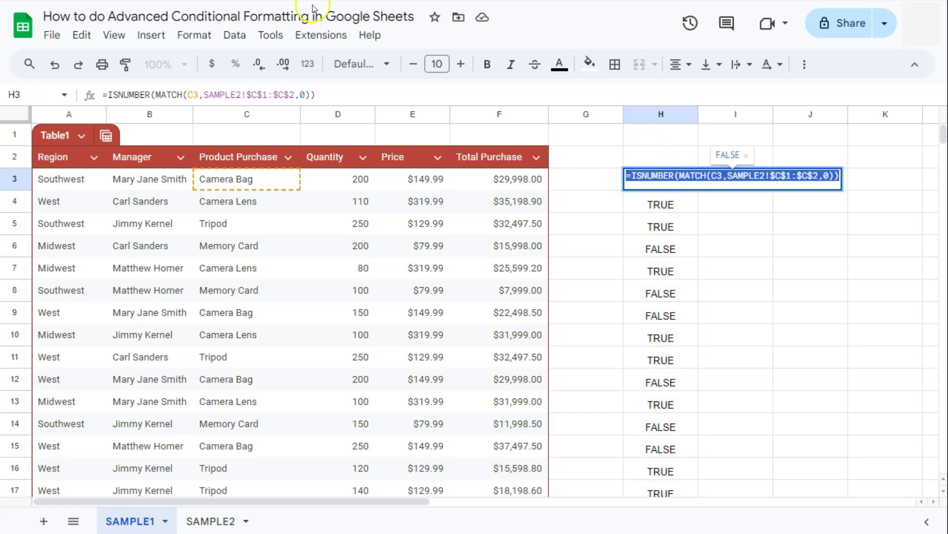
{"action": "left_click_drag", "start_coordinate": [197, 182], "coordinate": [221, 320]}
{"action": "scroll", "coordinate": [220, 296], "scroll_direction": "up", "scroll_amount": 5}
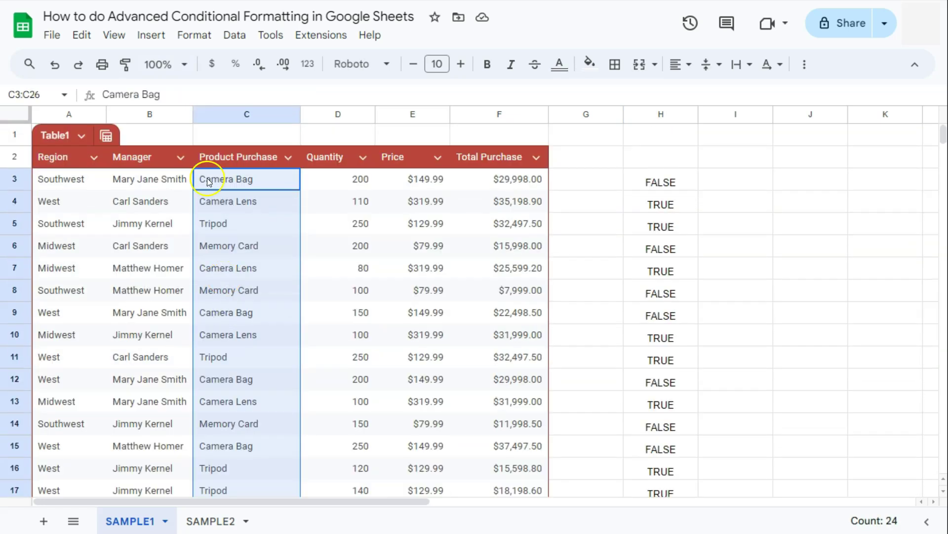
{"action": "left_click", "coordinate": [193, 35]}
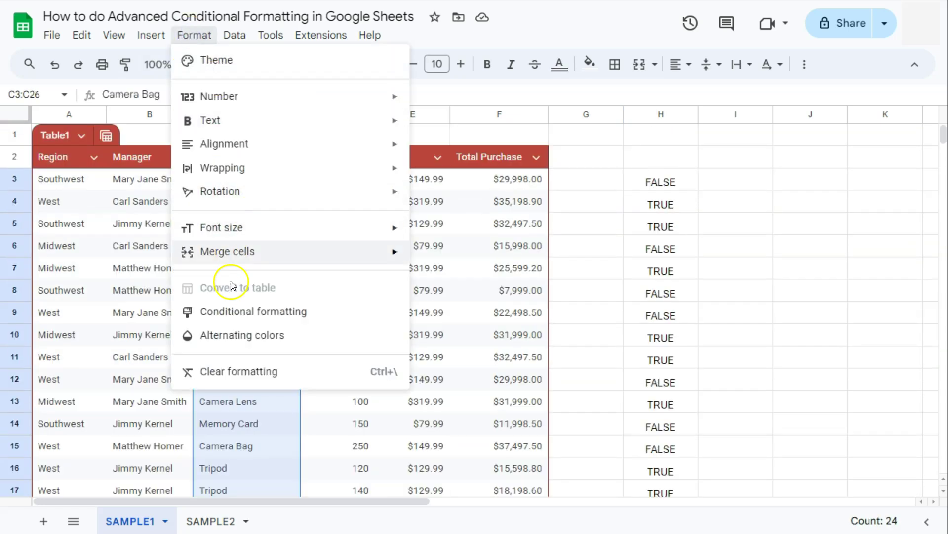
{"action": "left_click", "coordinate": [231, 312]}
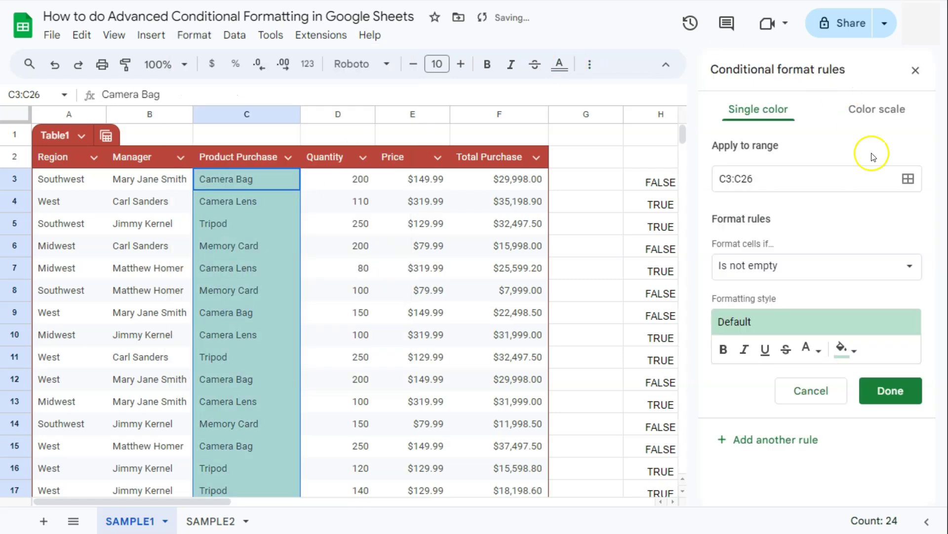
- Try the copied ISNUMBER formula, with its direct SAMPLE2 reference, as the rule's custom formula, and discard the rule
{"action": "left_click", "coordinate": [774, 266]}
{"action": "scroll", "coordinate": [754, 442], "scroll_direction": "down", "scroll_amount": 4}
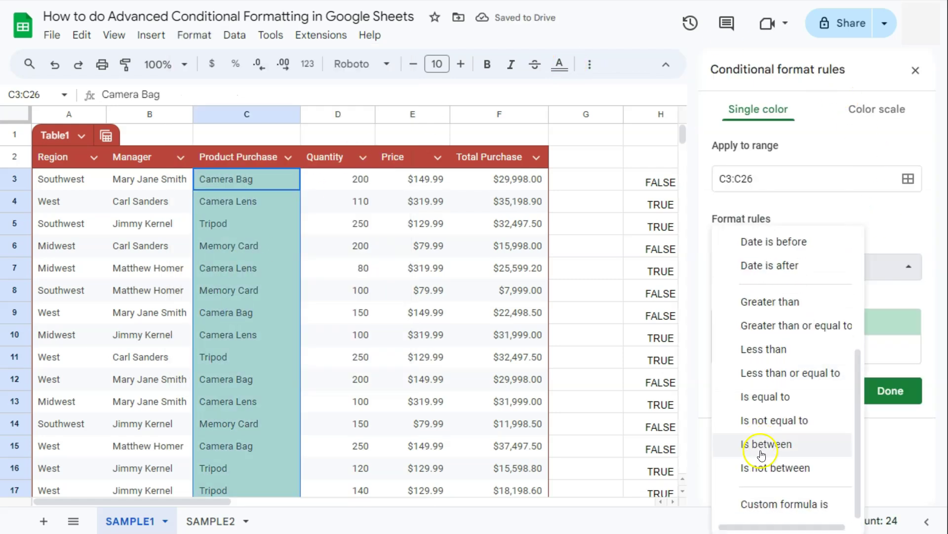
{"action": "left_click", "coordinate": [765, 504]}
{"action": "left_click", "coordinate": [765, 298]}
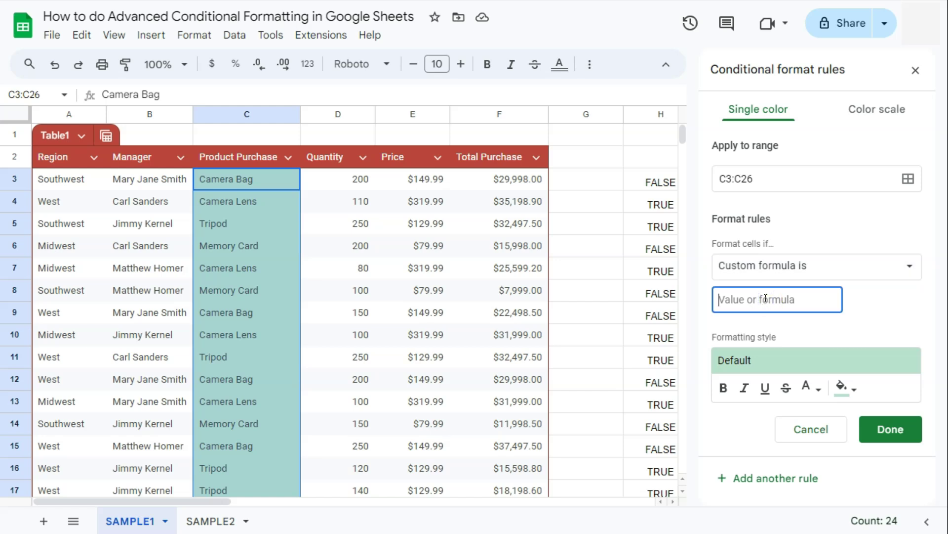
{"action": "key", "text": "ctrl+v"}
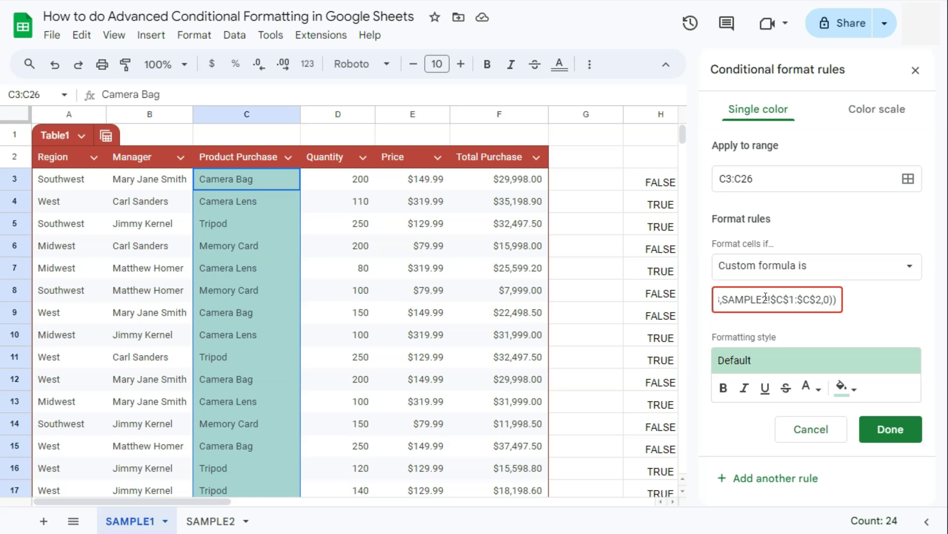
{"action": "left_click", "coordinate": [731, 302]}
{"action": "left_click", "coordinate": [803, 429]}
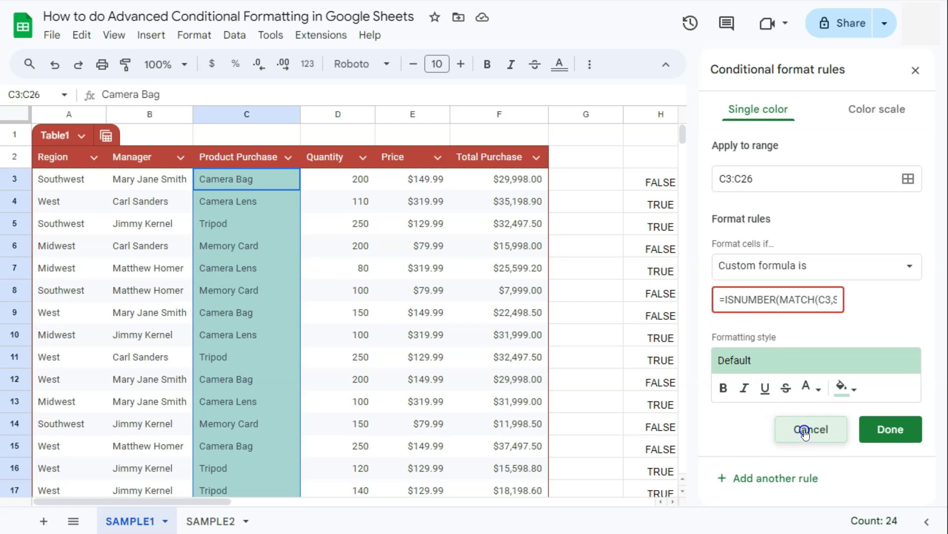
- Enclose the MATCH range in H3's formula in double quotes, making it "SAMPLE2!$C$1:$C$2"
{"action": "left_click", "coordinate": [662, 202]}
{"action": "double_click", "coordinate": [679, 177]}
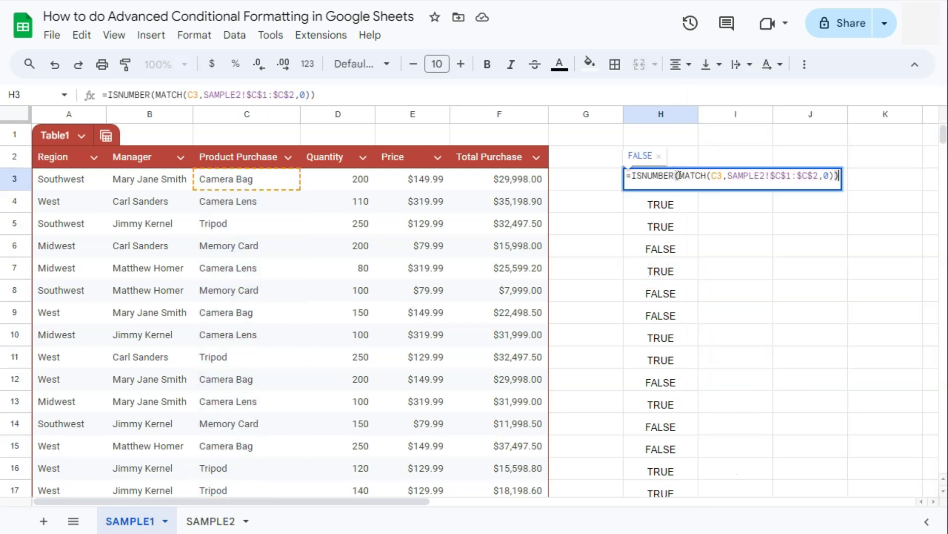
{"action": "left_click_drag", "start_coordinate": [204, 94], "coordinate": [294, 94]}
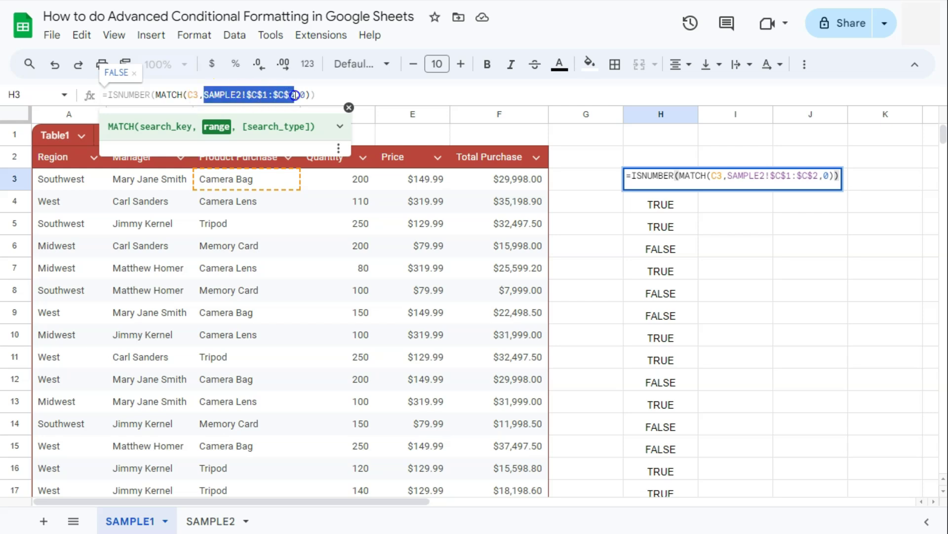
{"action": "left_click", "coordinate": [207, 95]}
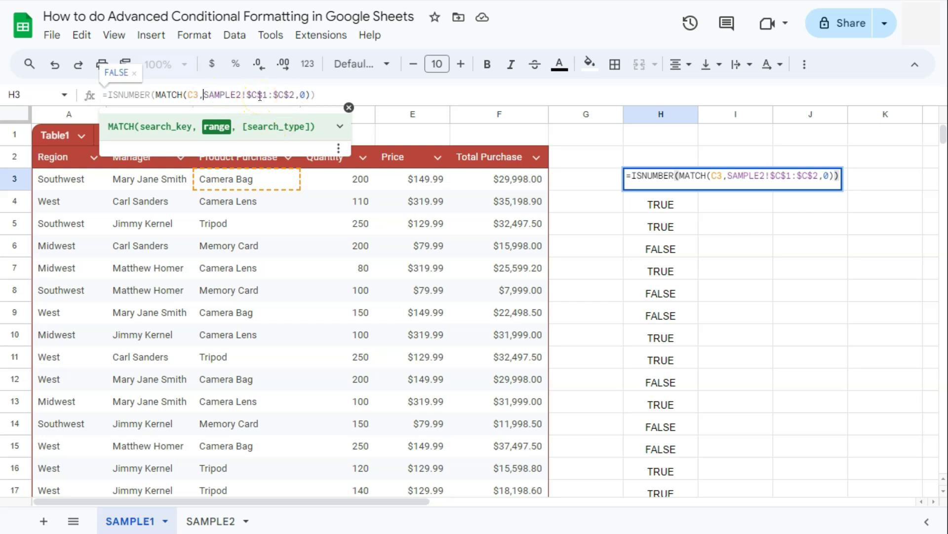
{"action": "type", "text": "\""}
{"action": "left_click", "coordinate": [300, 93]}
{"action": "type", "text": "\""}
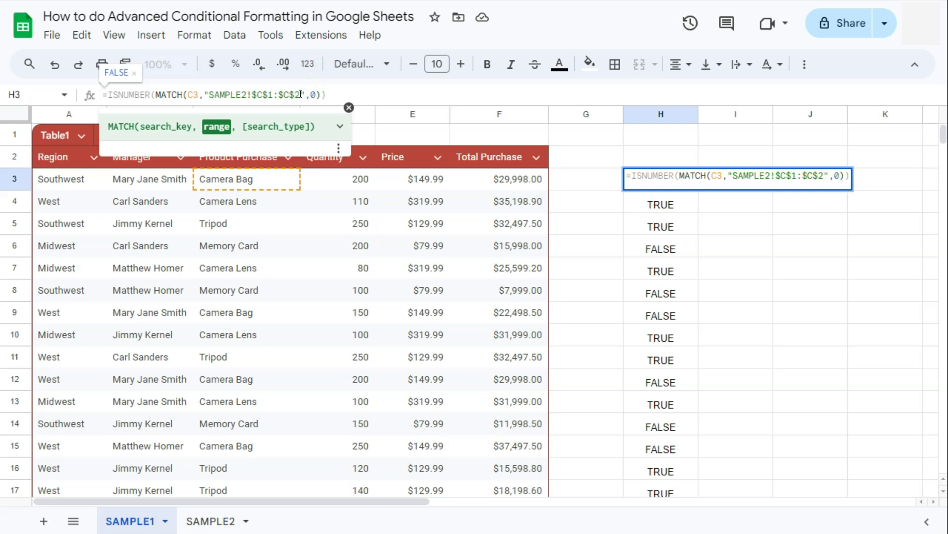
- Wrap the quoted range in INDIRECT so H3 contains =ISNUMBER(MATCH(C3,INDIRECT("SAMPLE2!$C$1:$C$2"),0))
{"action": "left_click", "coordinate": [204, 93]}
{"action": "left_click", "coordinate": [348, 106]}
{"action": "type", "text": "INDIRECT("}
{"action": "left_click", "coordinate": [353, 95]}
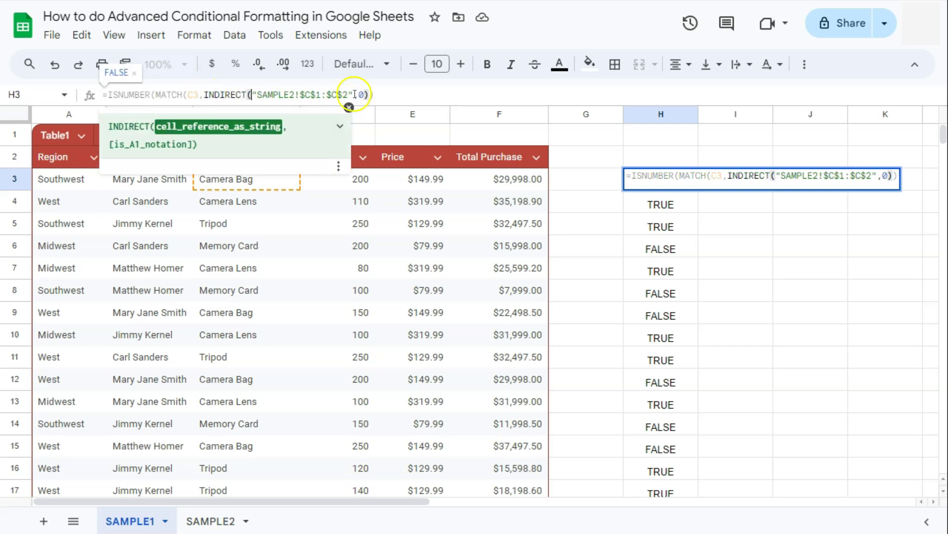
{"action": "type", "text": ")"}
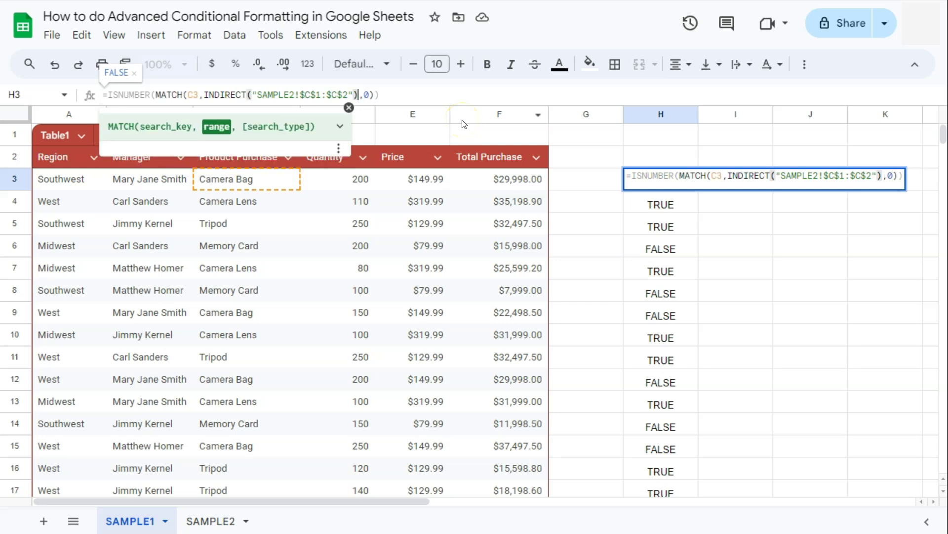
{"action": "key", "text": "Return"}
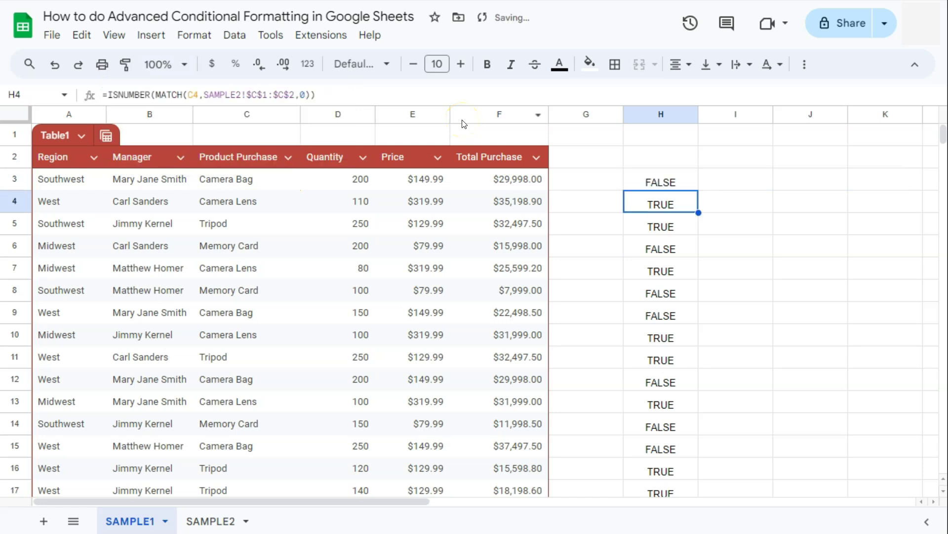
- Fill H3's INDIRECT-based formula down through H26
{"action": "left_click", "coordinate": [689, 184]}
{"action": "left_click_drag", "start_coordinate": [699, 191], "coordinate": [705, 464]}
{"action": "scroll", "coordinate": [697, 317], "scroll_direction": "down", "scroll_amount": 5}
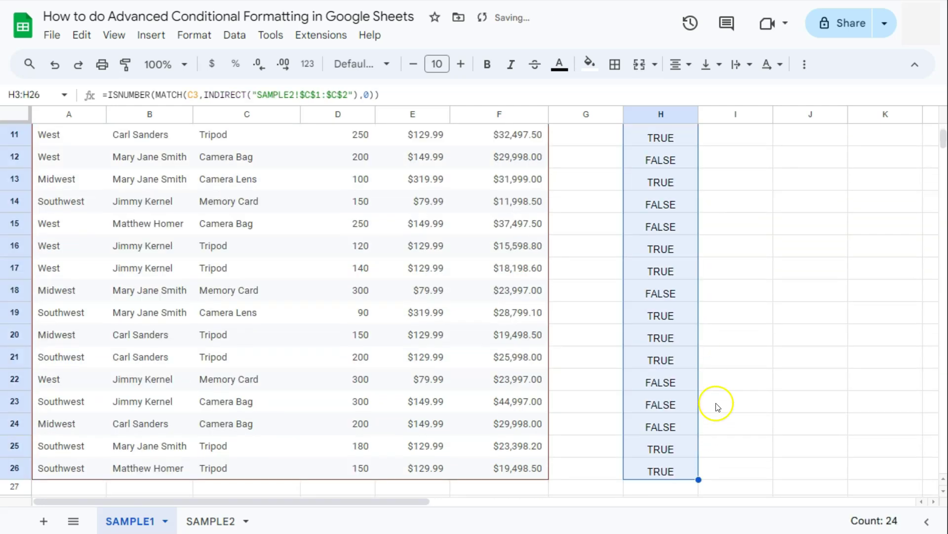
{"action": "scroll", "coordinate": [716, 402], "scroll_direction": "up", "scroll_amount": 5}
- Copy the complete formula from H3 and start a new conditional formatting rule
{"action": "double_click", "coordinate": [675, 183]}
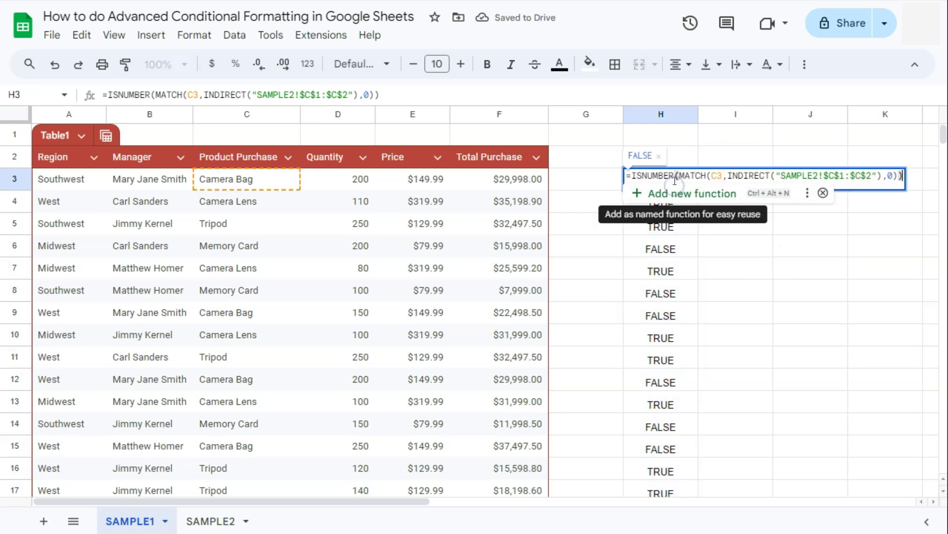
{"action": "triple_click", "coordinate": [676, 175]}
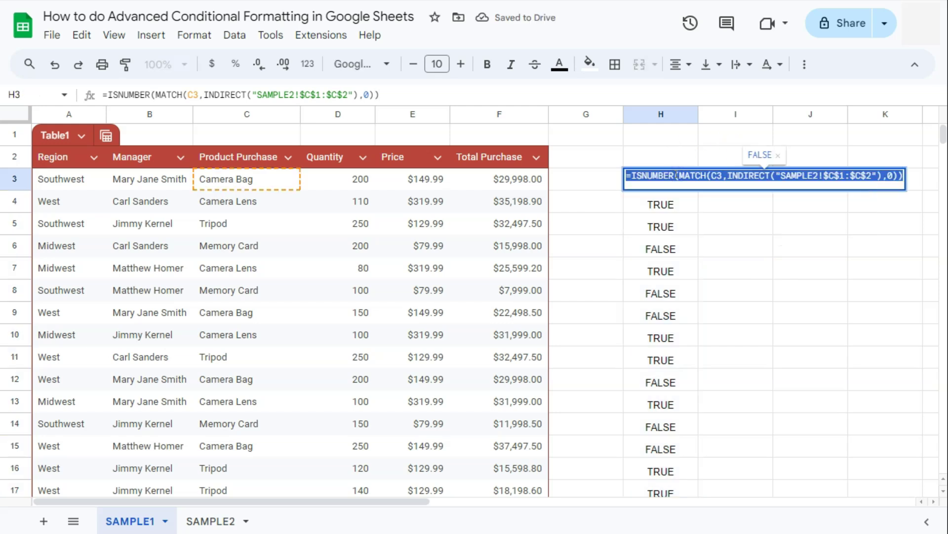
{"action": "left_click", "coordinate": [194, 36]}
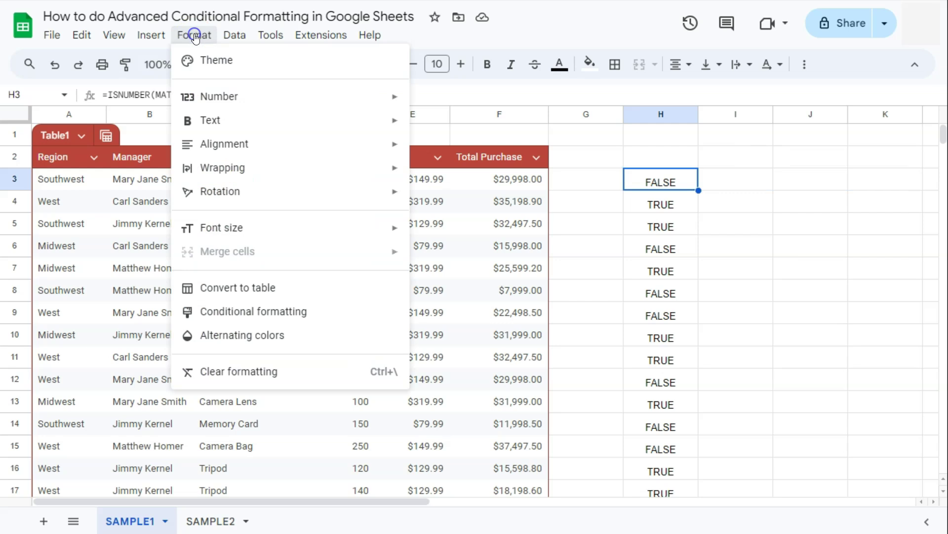
{"action": "left_click", "coordinate": [236, 311]}
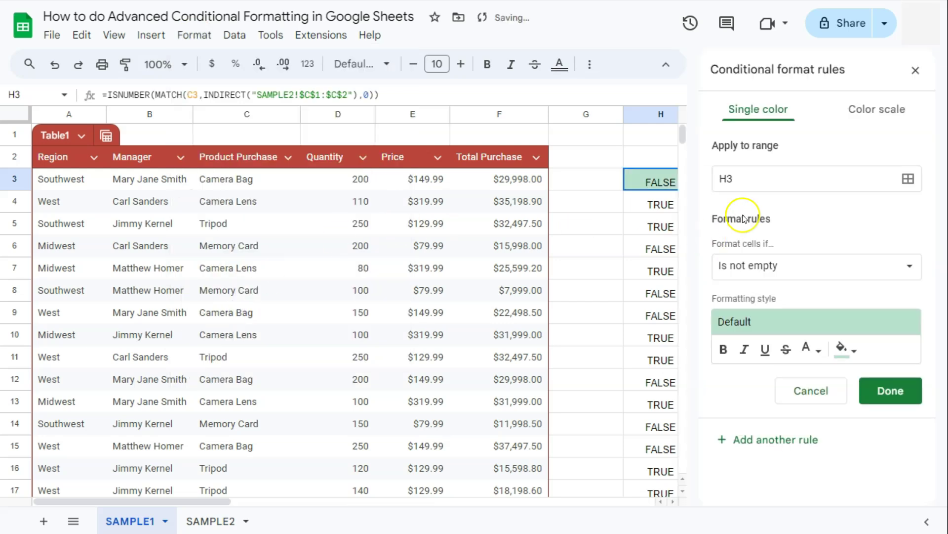
- Replace the new rule's range with the Total Purchase cells F3:F26
{"action": "left_click", "coordinate": [908, 179]}
{"action": "left_click", "coordinate": [449, 247]}
{"action": "key", "text": "BackSpace"}
{"action": "left_click_drag", "start_coordinate": [499, 179], "coordinate": [491, 322]}
{"action": "left_click", "coordinate": [885, 336]}
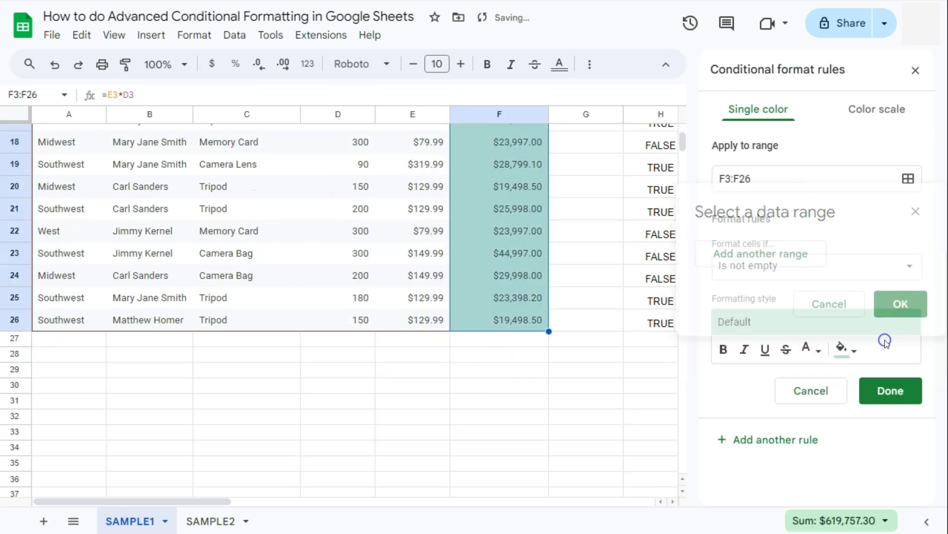
- Make the rule use the custom formula =ISNUMBER(MATCH(C3,INDIRECT("SAMPLE2!$C$1:$C$2"),0))
{"action": "left_click", "coordinate": [739, 265]}
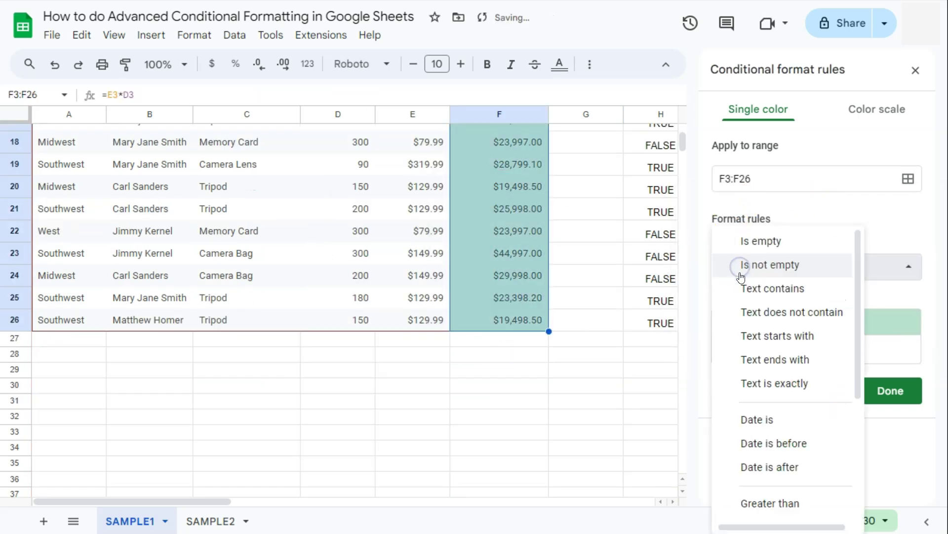
{"action": "scroll", "coordinate": [746, 445], "scroll_direction": "down", "scroll_amount": 5}
{"action": "left_click", "coordinate": [766, 504]}
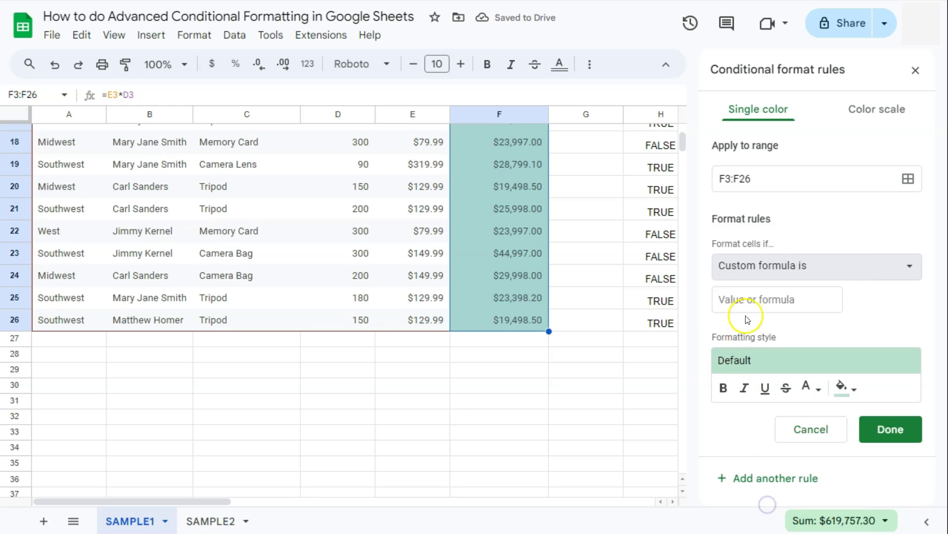
{"action": "left_click", "coordinate": [745, 304]}
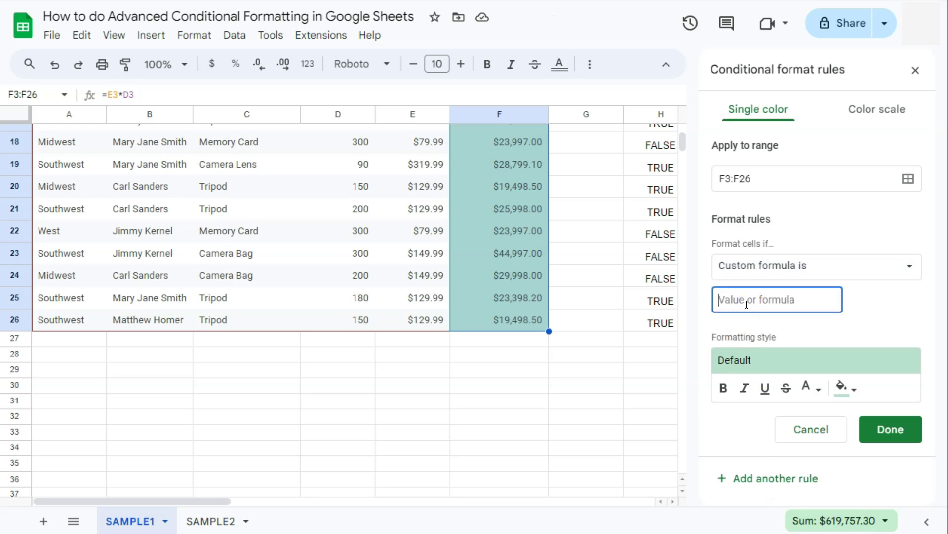
{"action": "type", "text": "=ISNUMBER(MATCH(F3,INDIRECT(\"SAMPLE2!$C$1:$C$2\"),0))"}
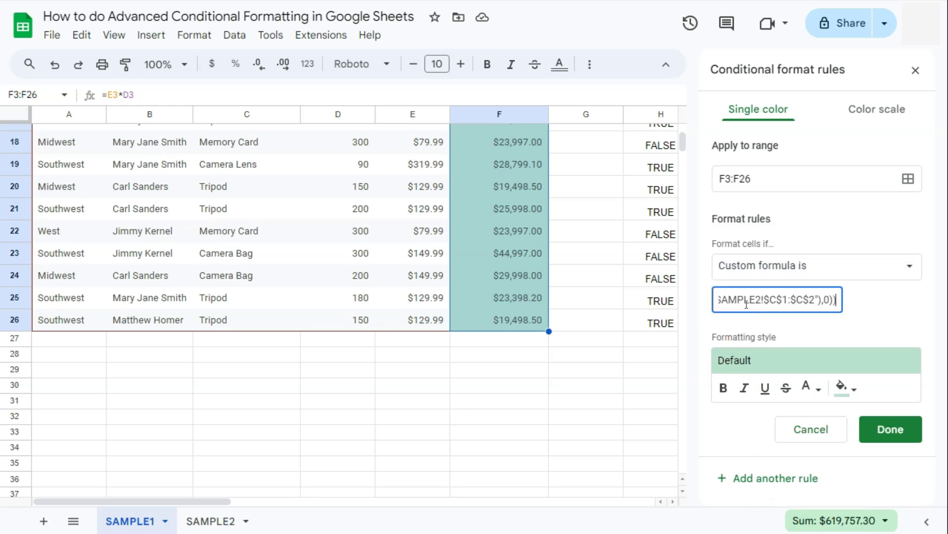
{"action": "left_click", "coordinate": [766, 281]}
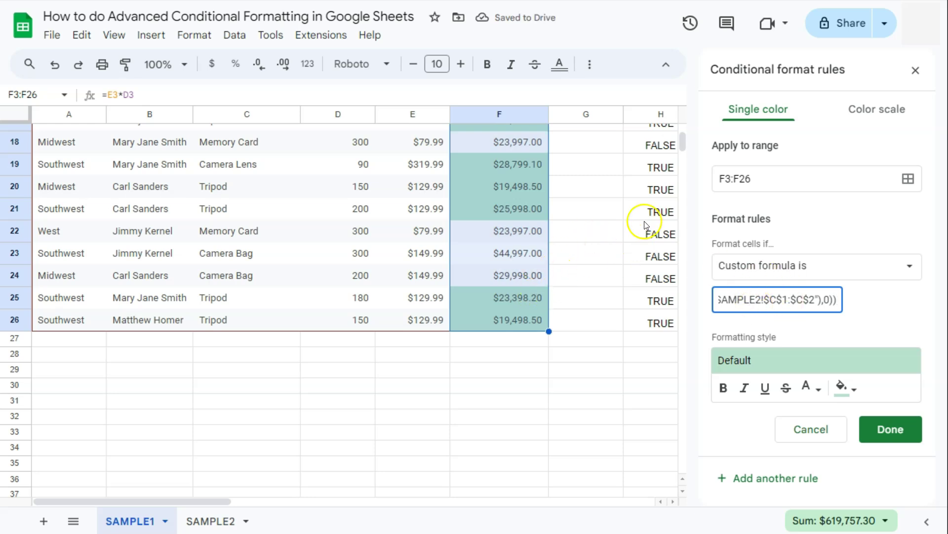
- Replace the rule's range with the full set of table entries, A3:F26
{"action": "scroll", "coordinate": [536, 228], "scroll_direction": "up", "scroll_amount": 5}
{"action": "scroll", "coordinate": [535, 229], "scroll_direction": "up", "scroll_amount": 3}
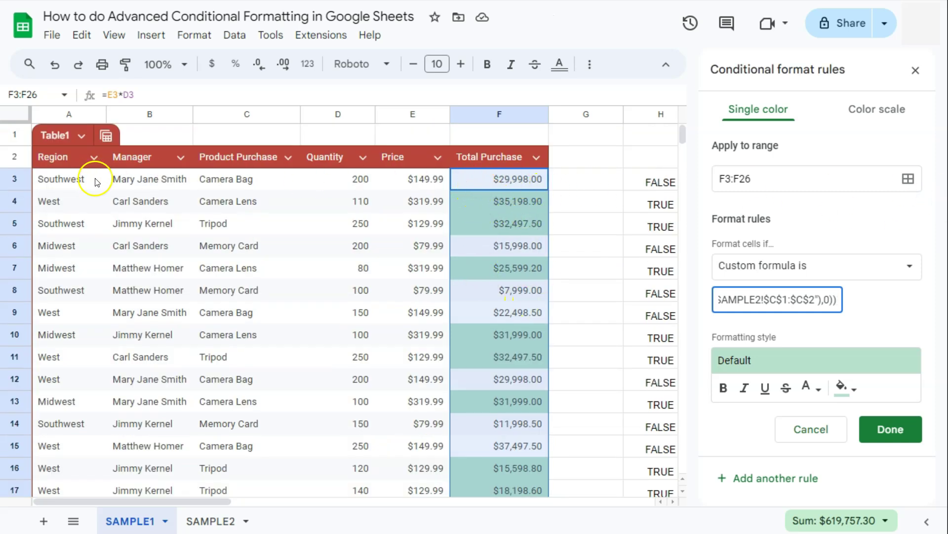
{"action": "left_click", "coordinate": [908, 180]}
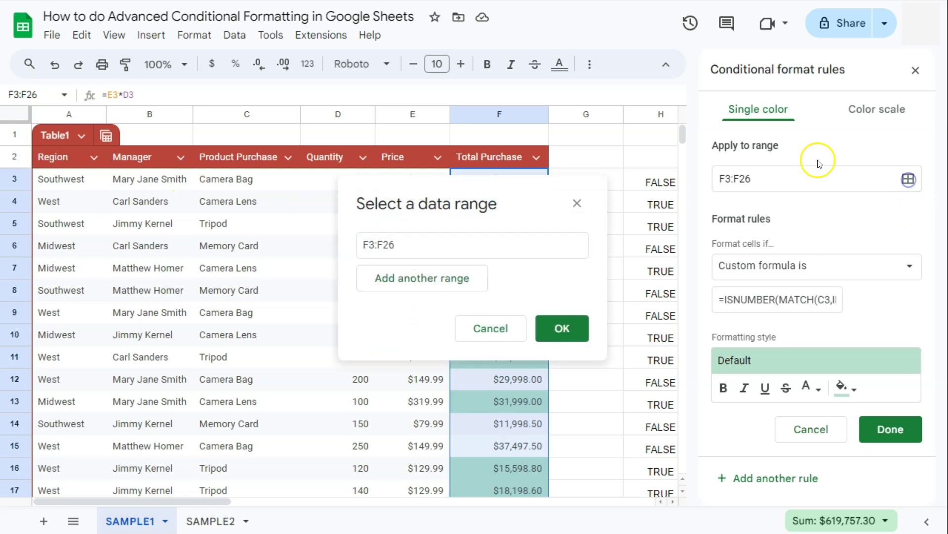
{"action": "left_click_drag", "start_coordinate": [410, 243], "coordinate": [328, 241]}
{"action": "key", "text": "BackSpace"}
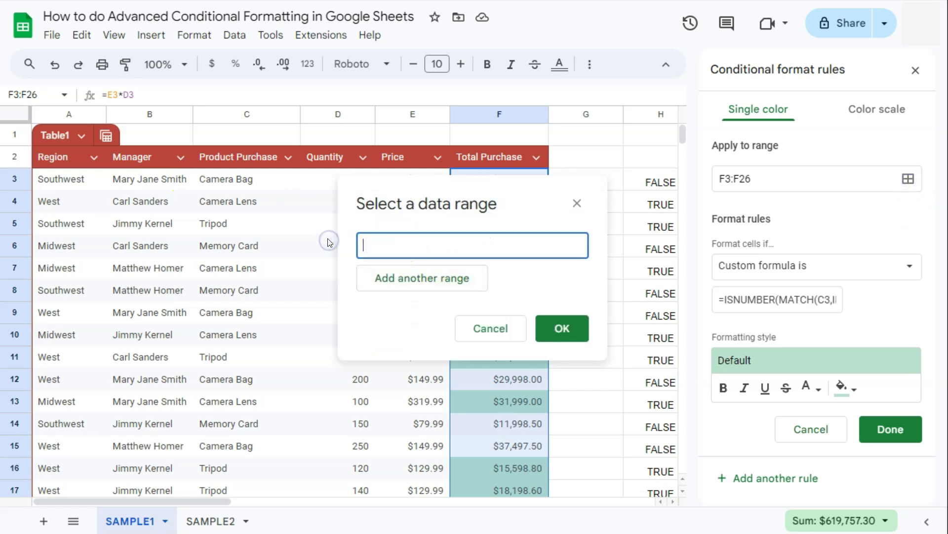
{"action": "left_click_drag", "start_coordinate": [57, 179], "coordinate": [522, 470]}
{"action": "scroll", "coordinate": [362, 409], "scroll_direction": "down", "scroll_amount": 3}
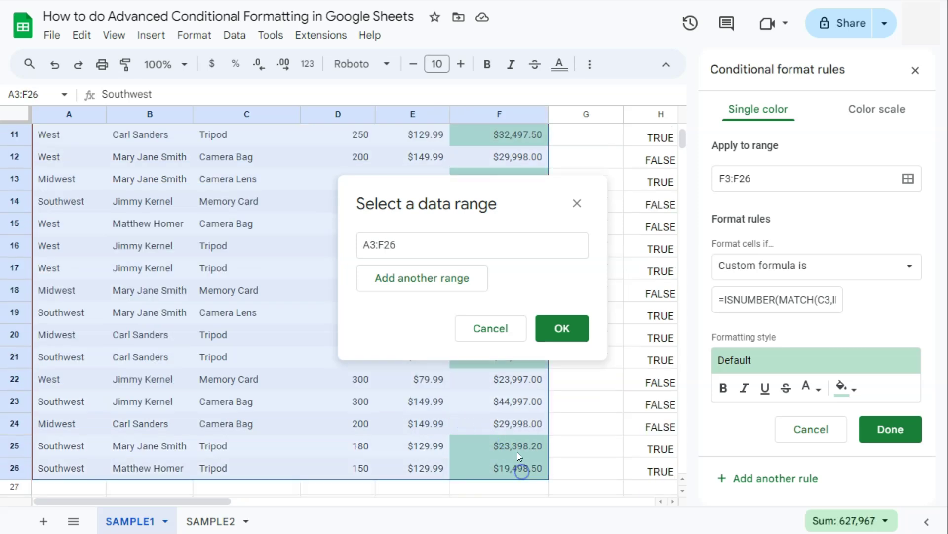
{"action": "left_click", "coordinate": [563, 329]}
- Lock the column of the MATCH lookup cell in the rule's formula by changing C3 to $C3
{"action": "left_click", "coordinate": [774, 300]}
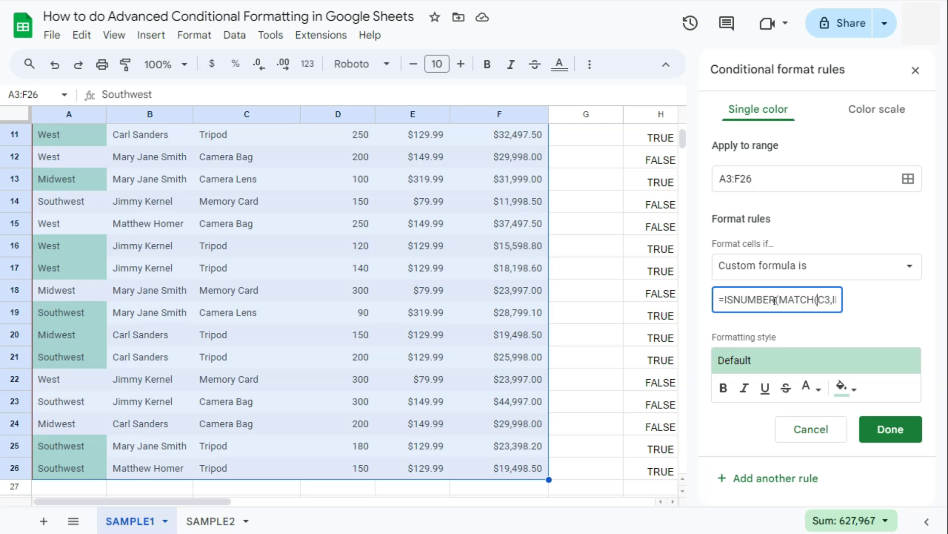
{"action": "left_click", "coordinate": [768, 295]}
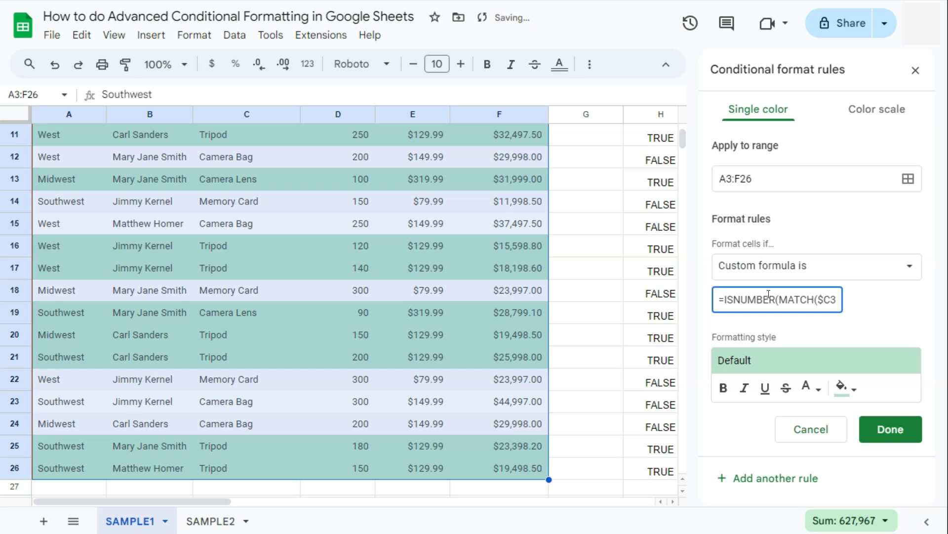
{"action": "scroll", "coordinate": [334, 349], "scroll_direction": "up", "scroll_amount": 5}
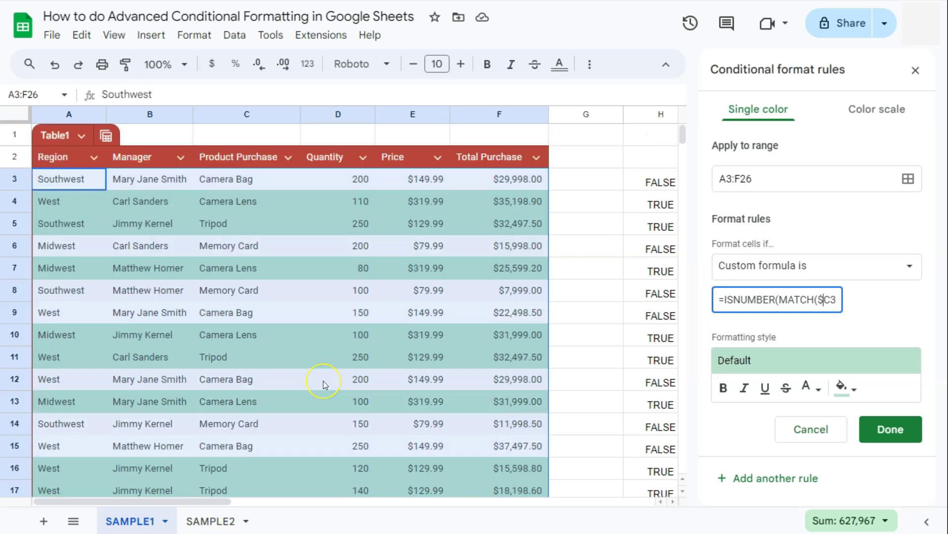
{"action": "scroll", "coordinate": [323, 380], "scroll_direction": "down", "scroll_amount": 6}
{"action": "scroll", "coordinate": [323, 380], "scroll_direction": "up", "scroll_amount": 6}
- Set the rule's fill color to light yellow, save the rule and close the conditional formatting rules
{"action": "left_click", "coordinate": [845, 387]}
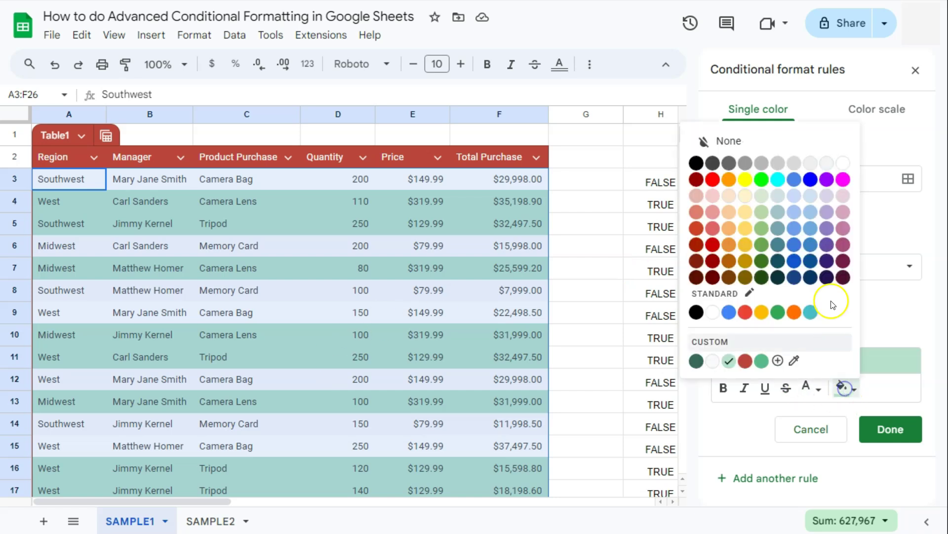
{"action": "left_click", "coordinate": [745, 212]}
{"action": "left_click", "coordinate": [889, 428]}
{"action": "left_click", "coordinate": [916, 70]}
- Clear the helper TRUE/FALSE formulas from H3:H26
{"action": "left_click_drag", "start_coordinate": [675, 179], "coordinate": [676, 469]}
{"action": "scroll", "coordinate": [676, 470], "scroll_direction": "down", "scroll_amount": 3}
{"action": "scroll", "coordinate": [674, 469], "scroll_direction": "down", "scroll_amount": 2}
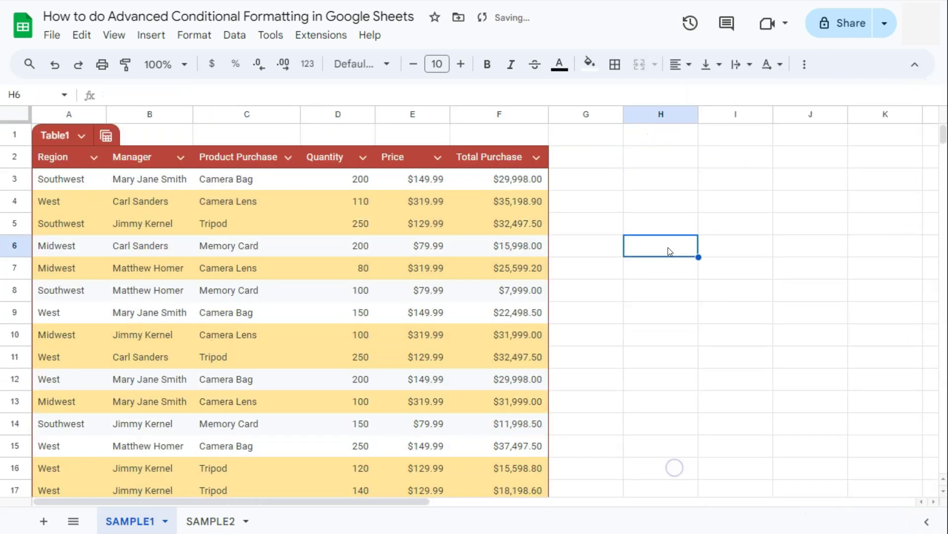